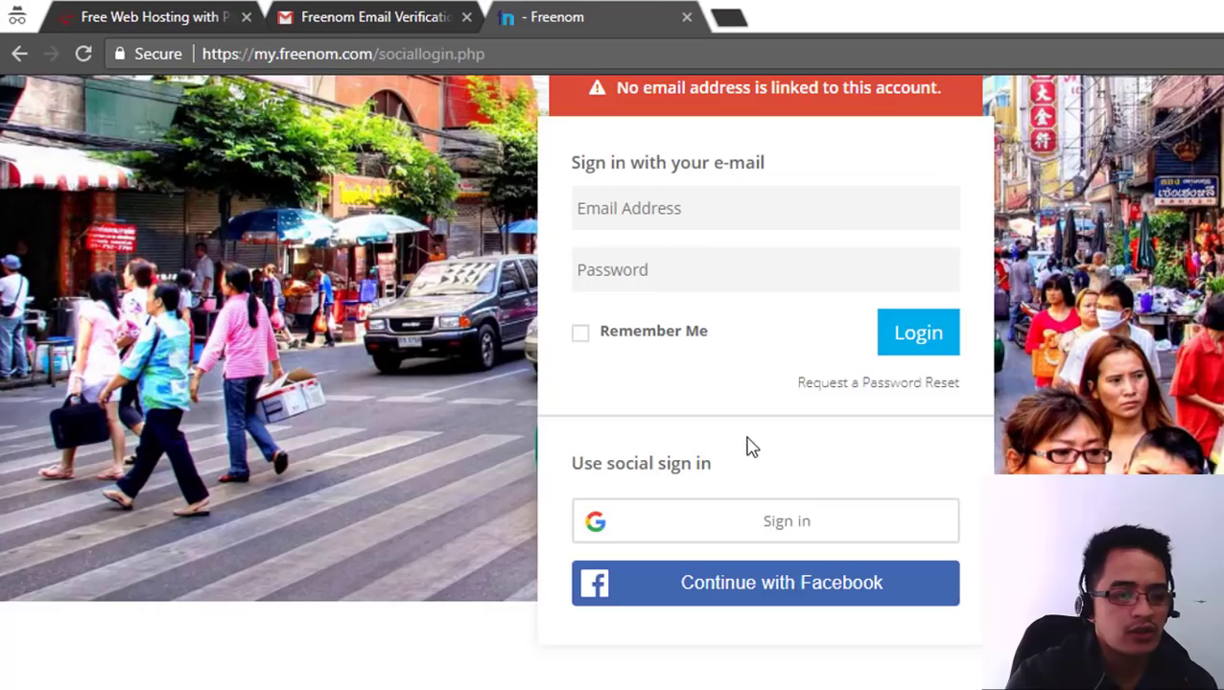
# - Start a Google social sign-in from the Freenom login page
pyautogui.scroll(2, 899, 505)
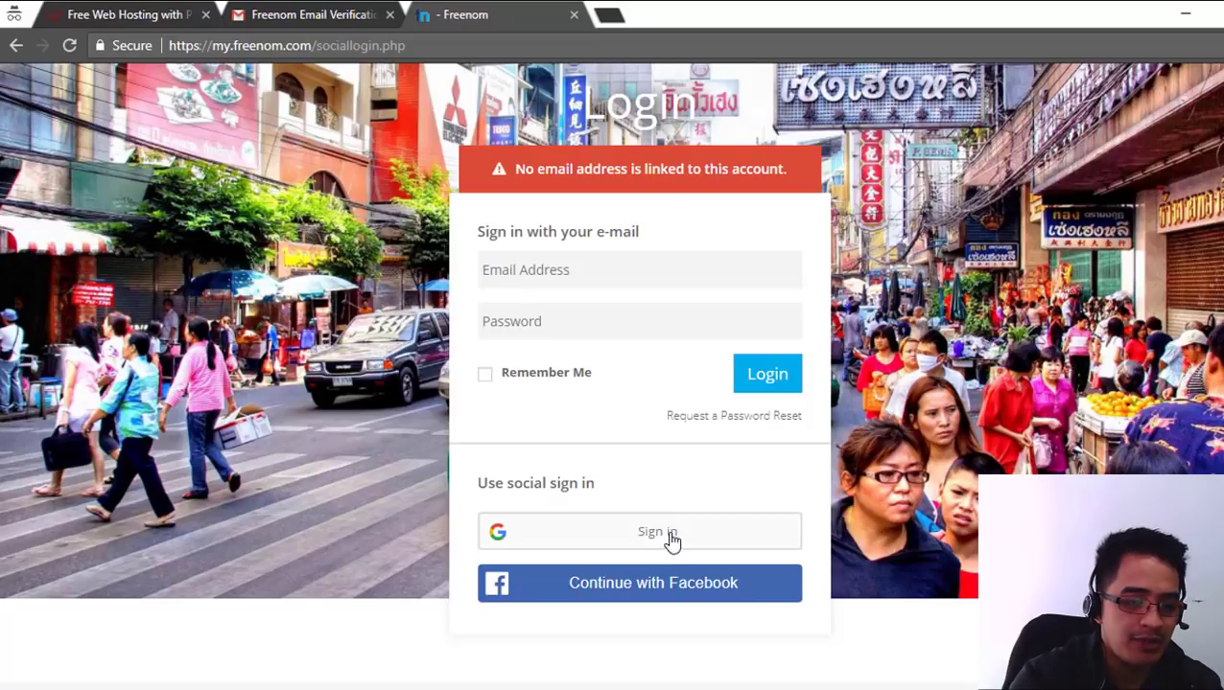
pyautogui.click(664, 541)
# - Sign in with the Google account and check domain availability for 'guakiginard'
pyautogui.click(549, 334)
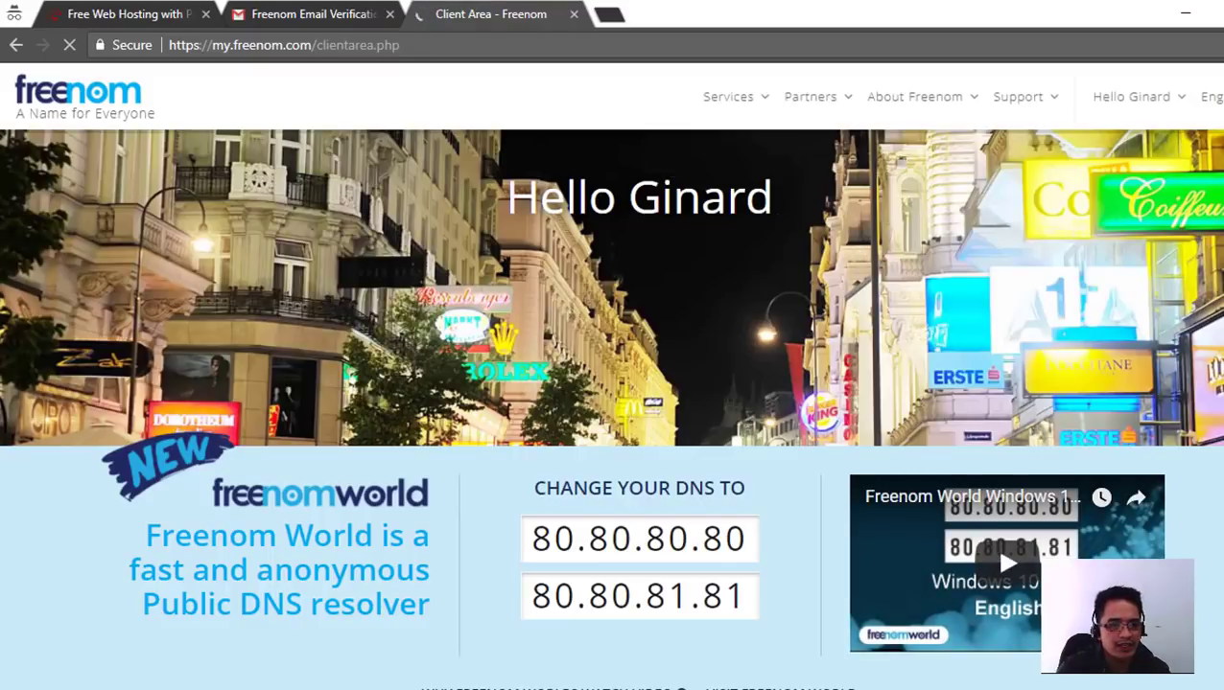
pyautogui.moveTo(804, 199); pyautogui.dragTo(526, 191)
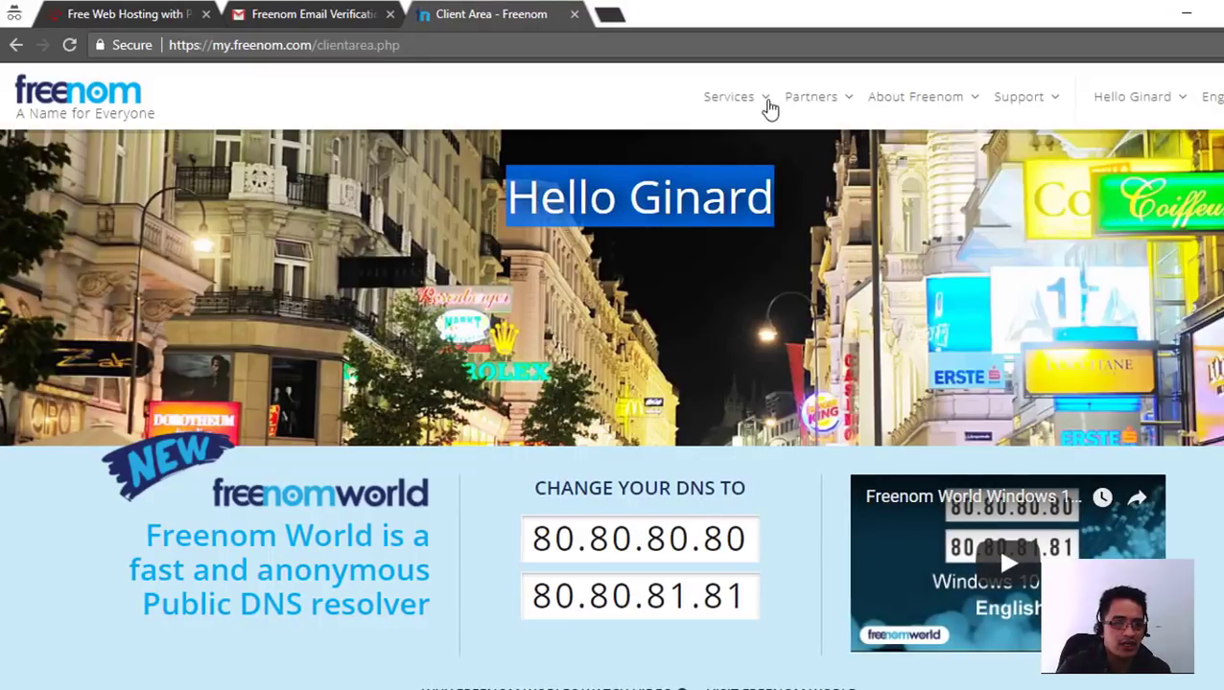
pyautogui.click(756, 103)
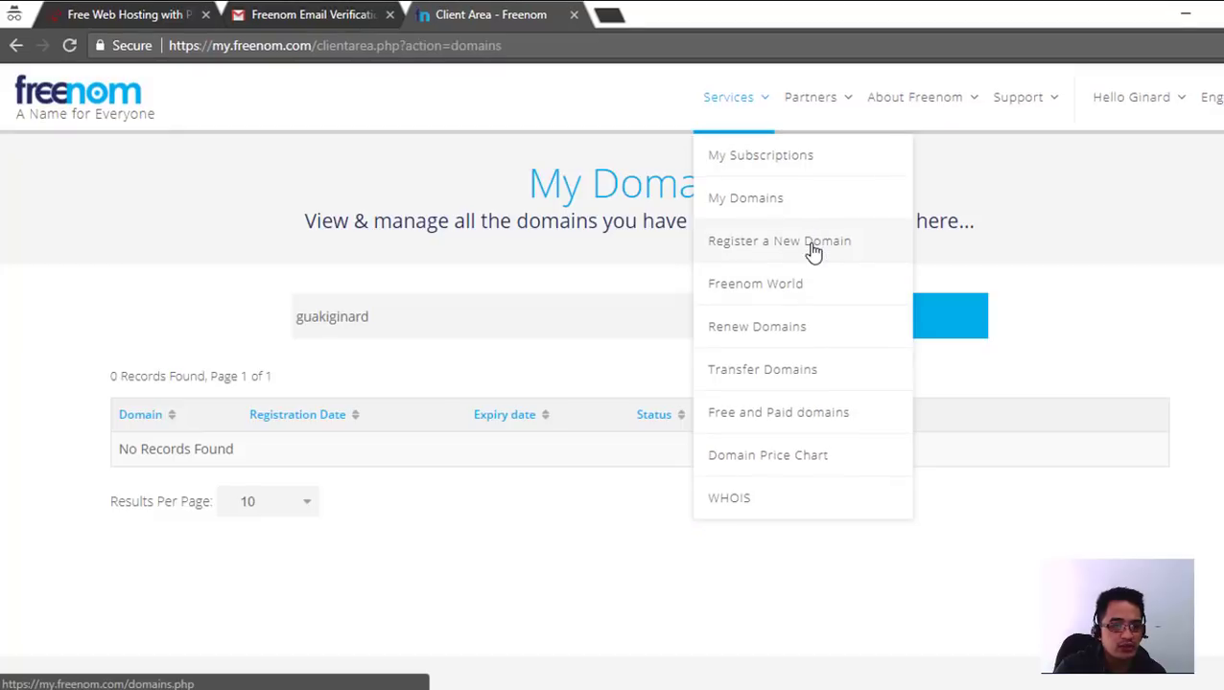
pyautogui.click(810, 244)
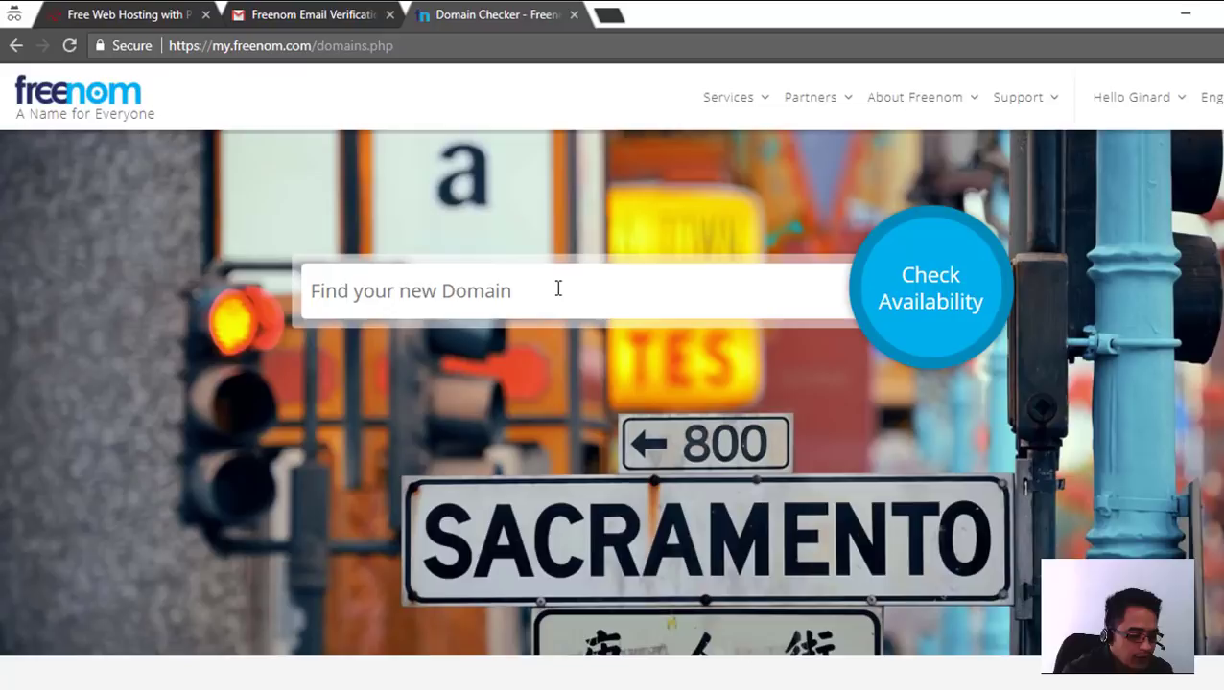
pyautogui.write('guakiginard')
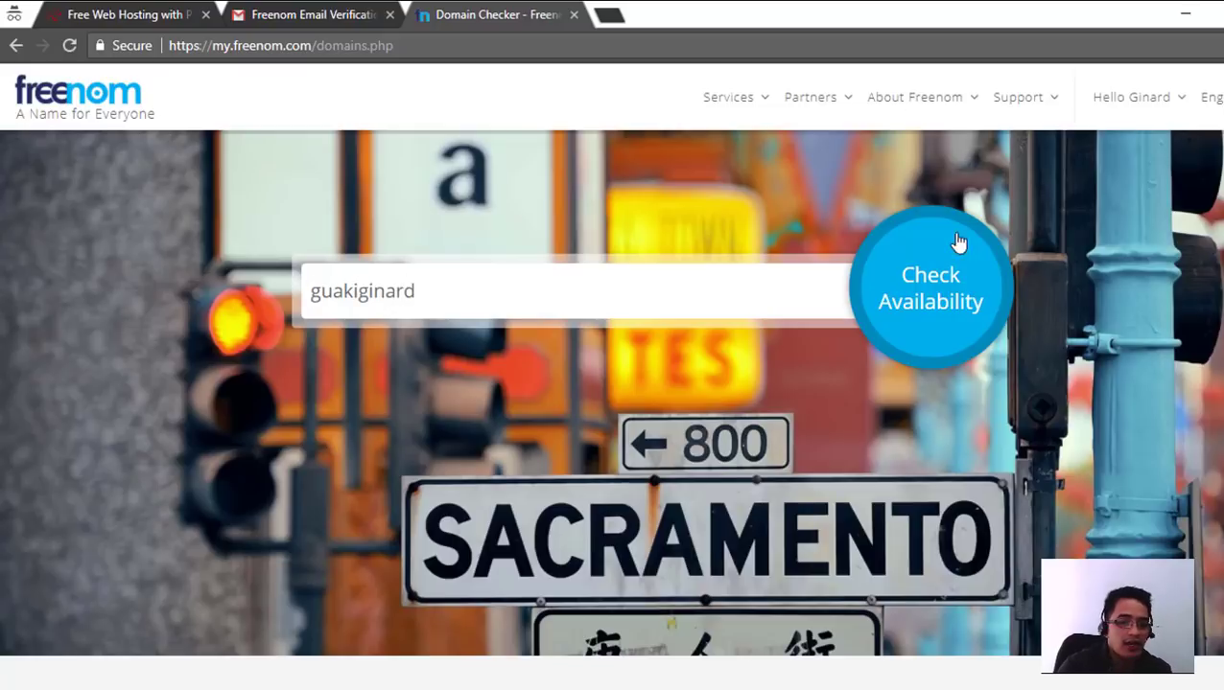
pyautogui.click(934, 300)
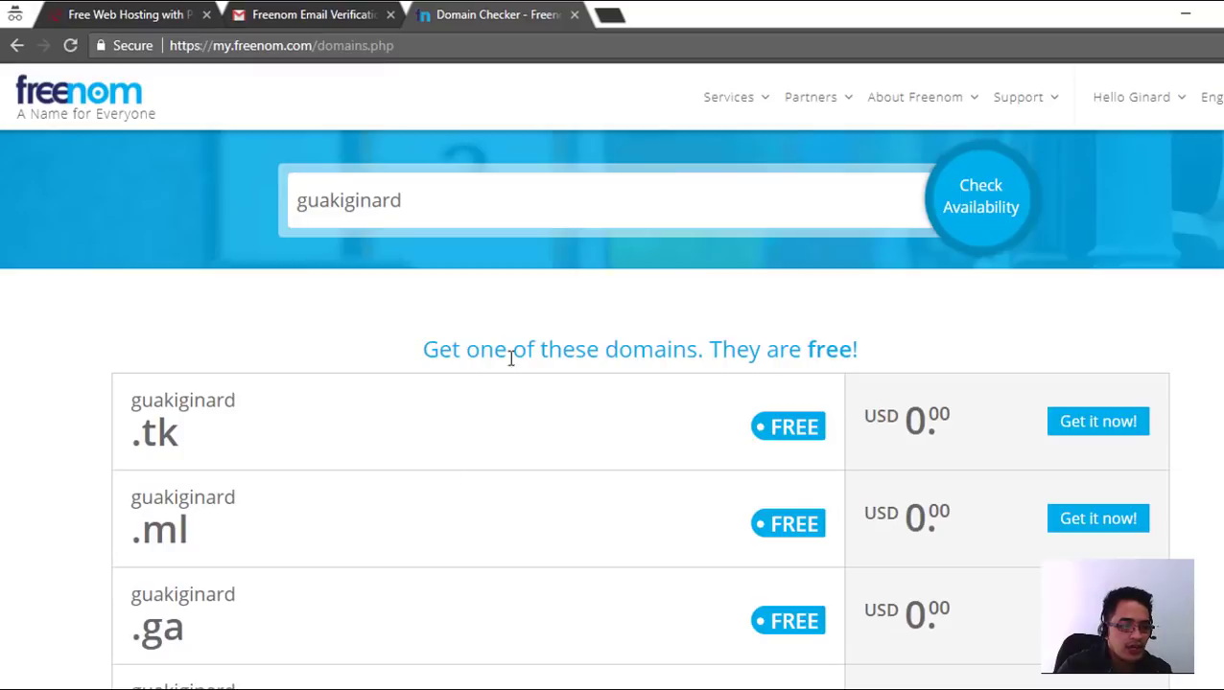
# - Add the free guakiginard.tk domain to the cart
pyautogui.scroll(-1, 519, 359)
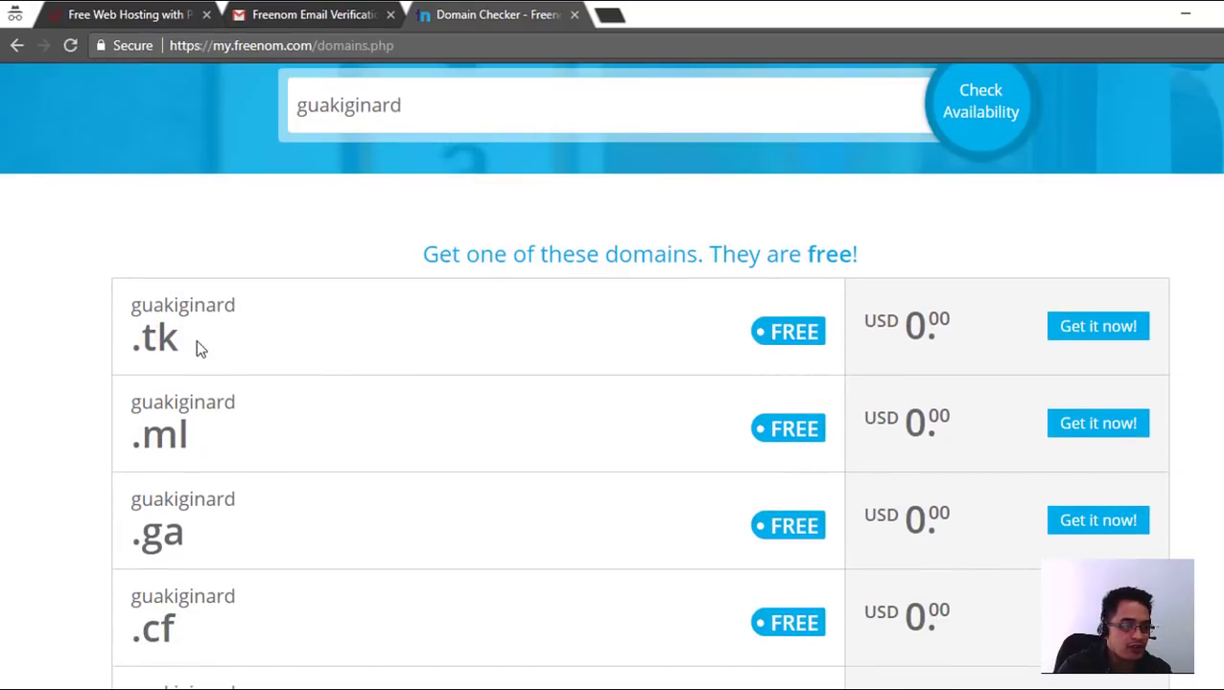
pyautogui.moveTo(165, 336); pyautogui.dragTo(919, 334)
pyautogui.click(1089, 338)
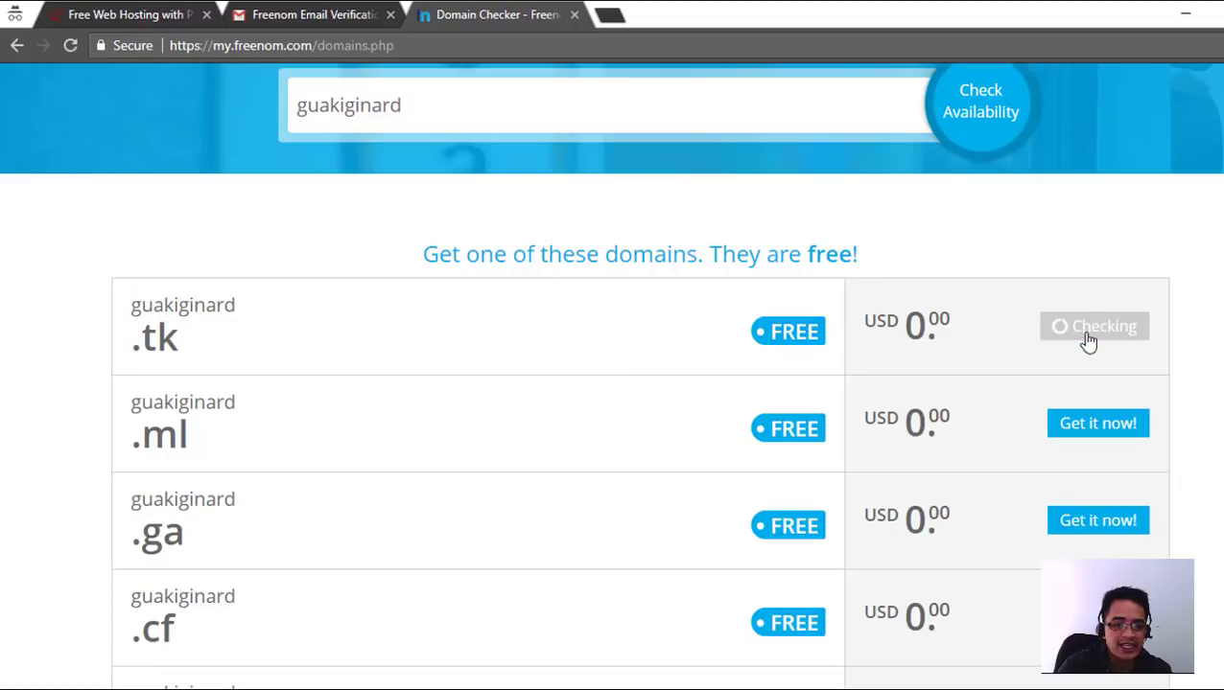
pyautogui.scroll(-3, 514, 485)
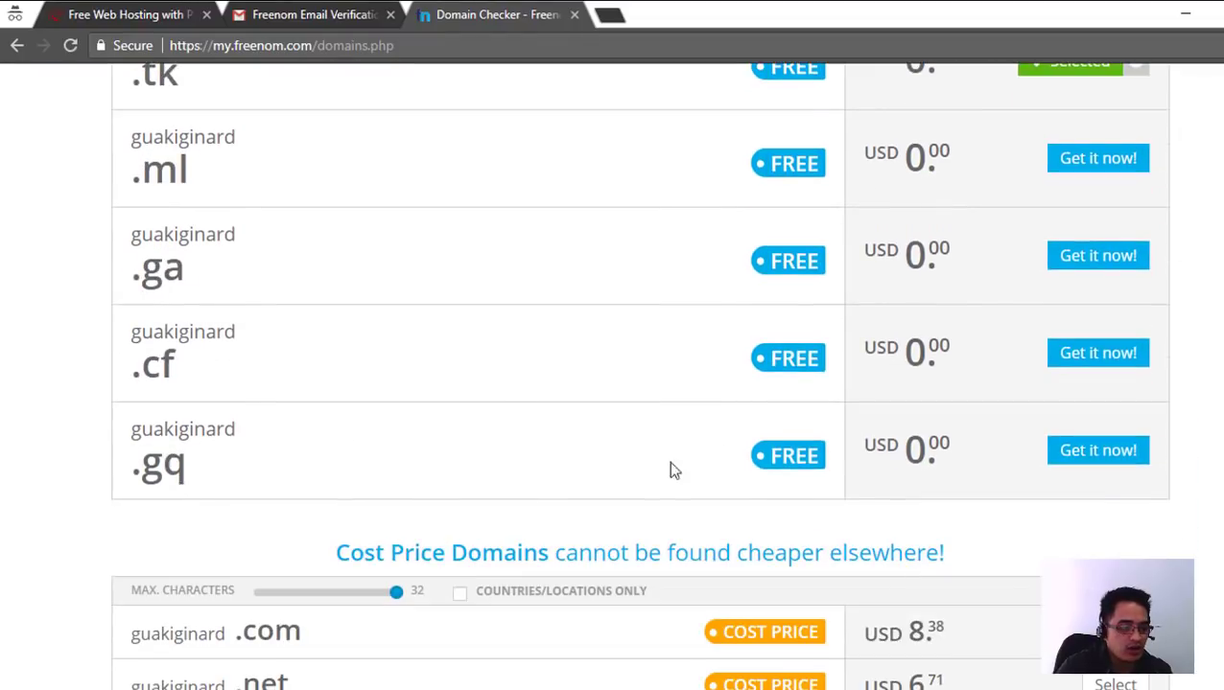
pyautogui.scroll(4, 844, 406)
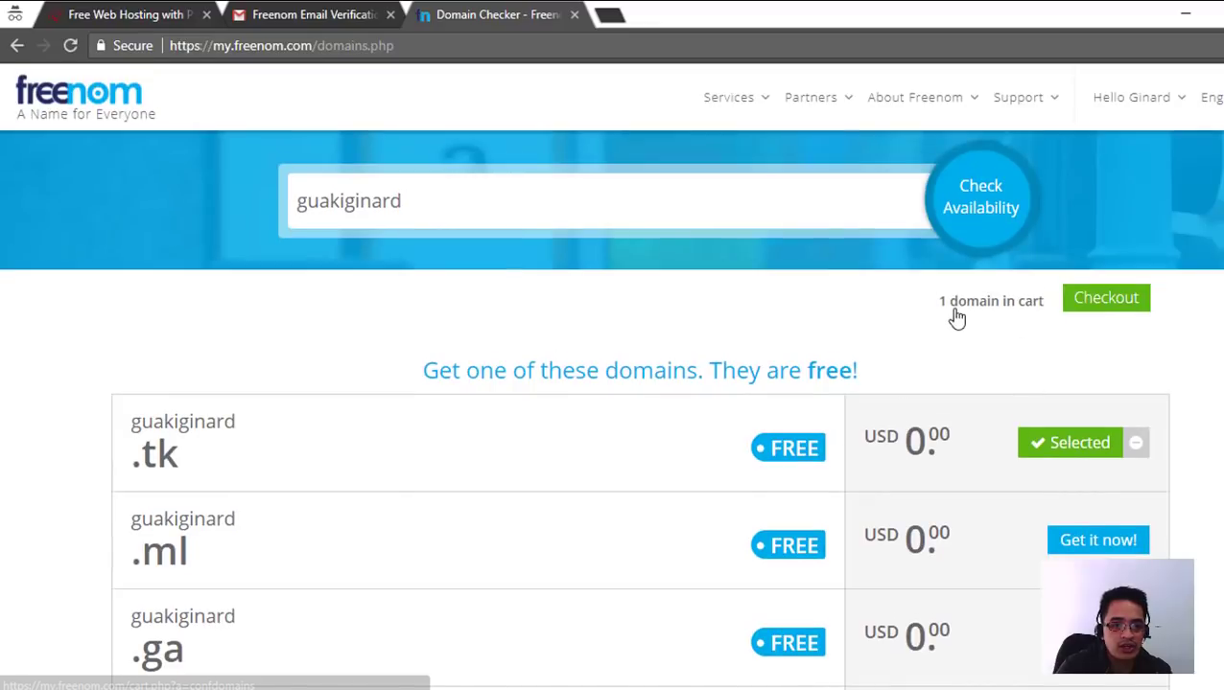
# - Check out and set the registration period to 12 Months @ FREE
pyautogui.click(1105, 300)
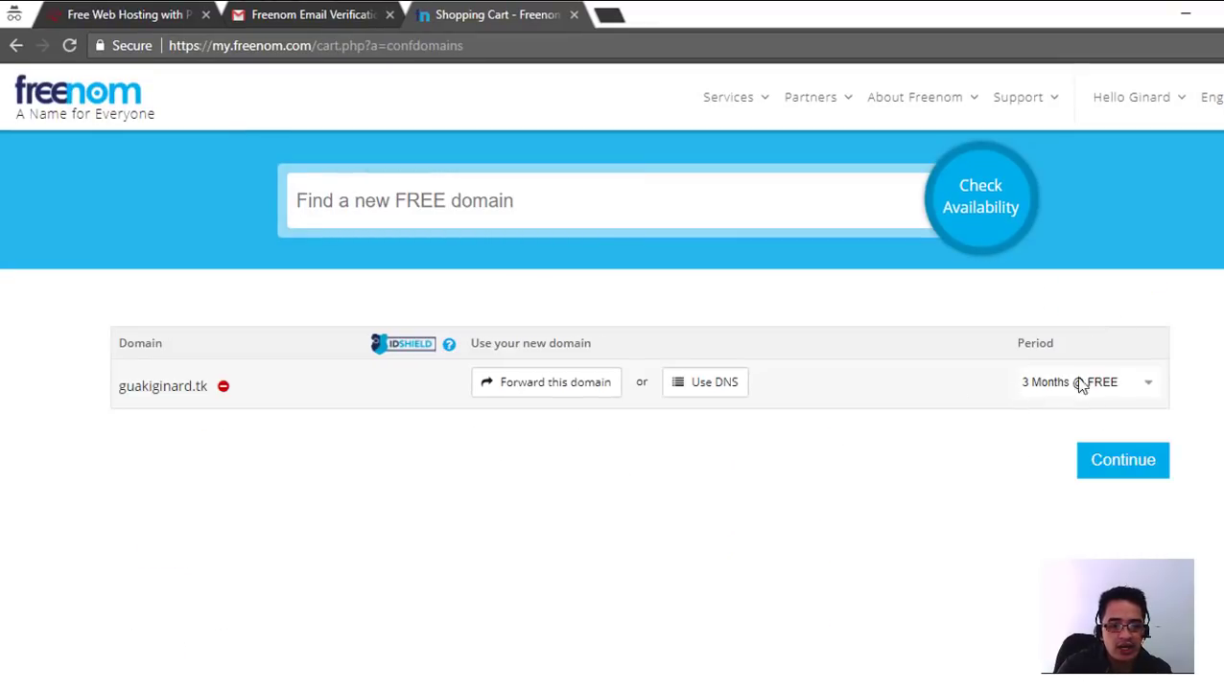
pyautogui.click(1105, 384)
pyautogui.scroll(-1, 1093, 278)
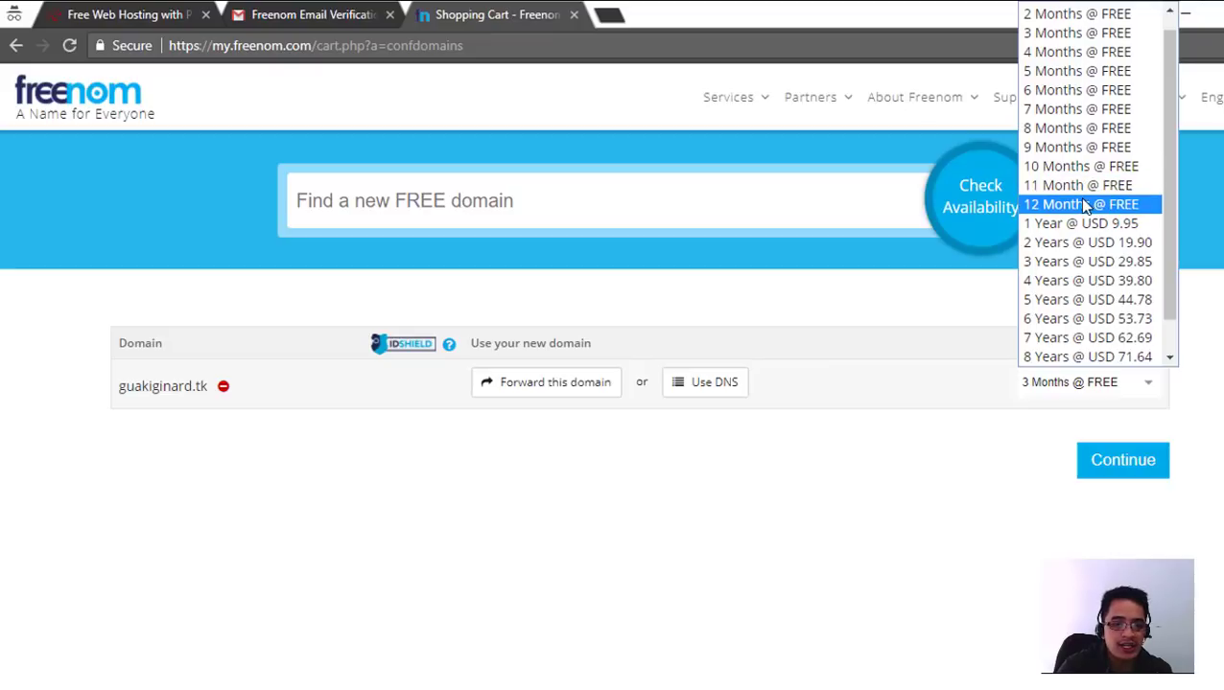
pyautogui.click(1087, 204)
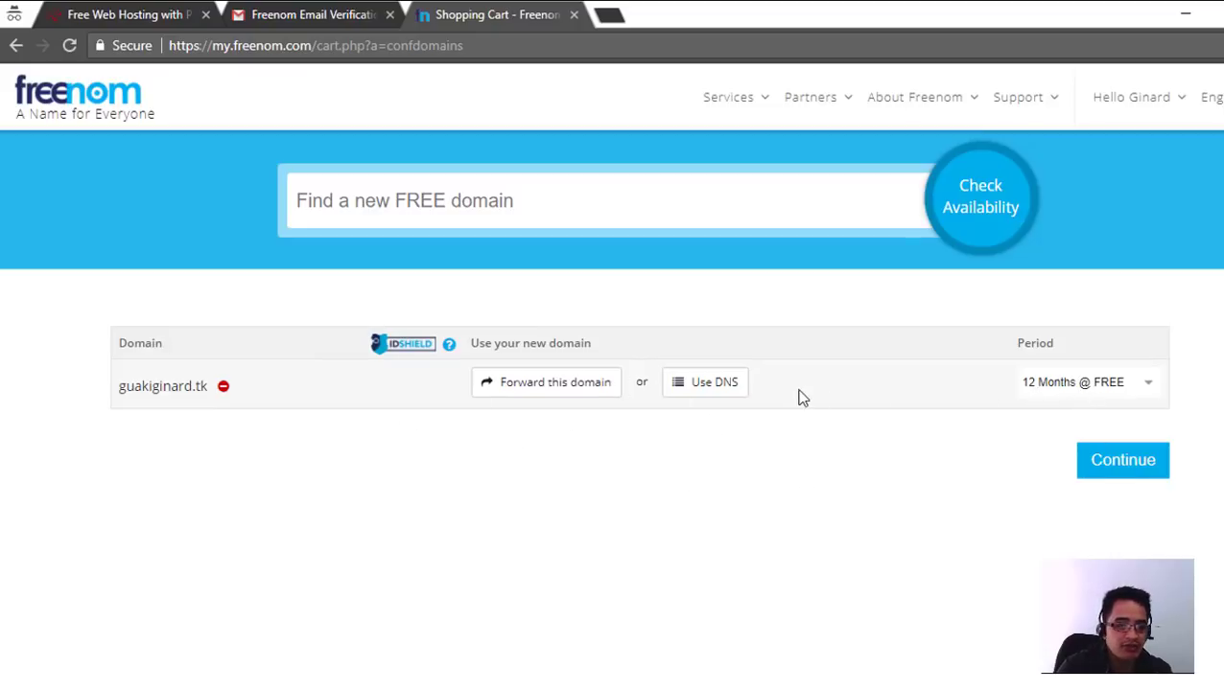
# - Accept the Terms & Conditions and complete the free guakiginard.tk order
pyautogui.click(1109, 479)
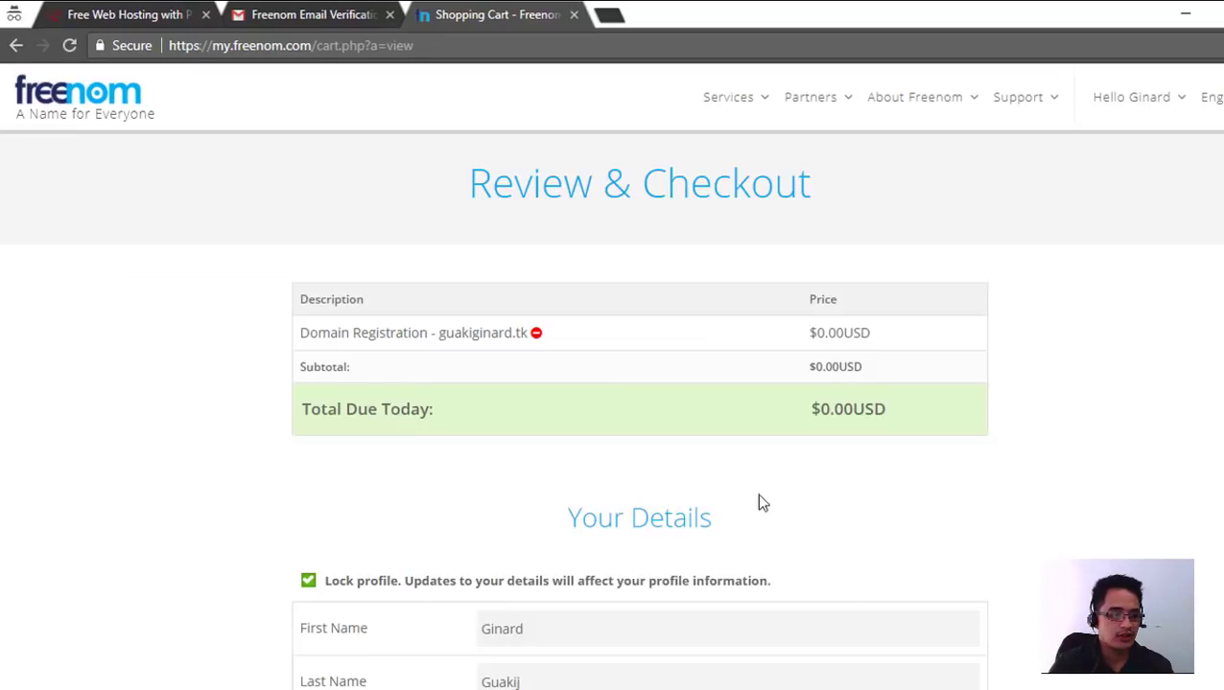
pyautogui.scroll(-5, 784, 494)
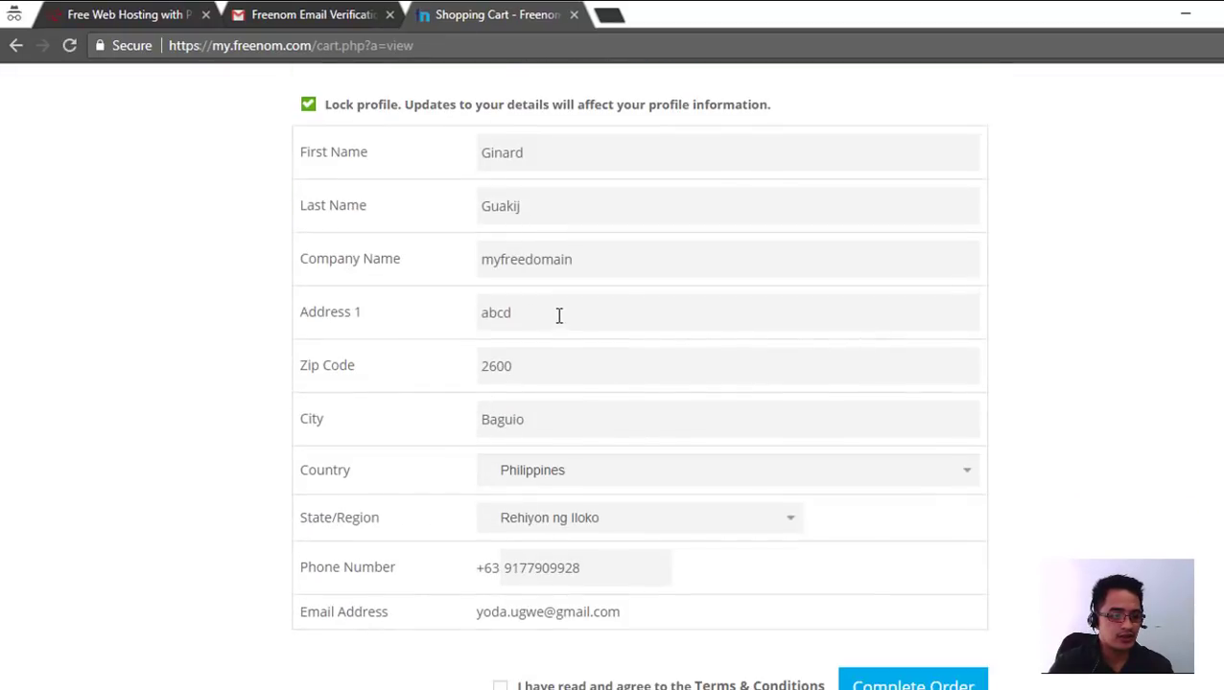
pyautogui.scroll(-4, 543, 278)
pyautogui.scroll(5, 527, 286)
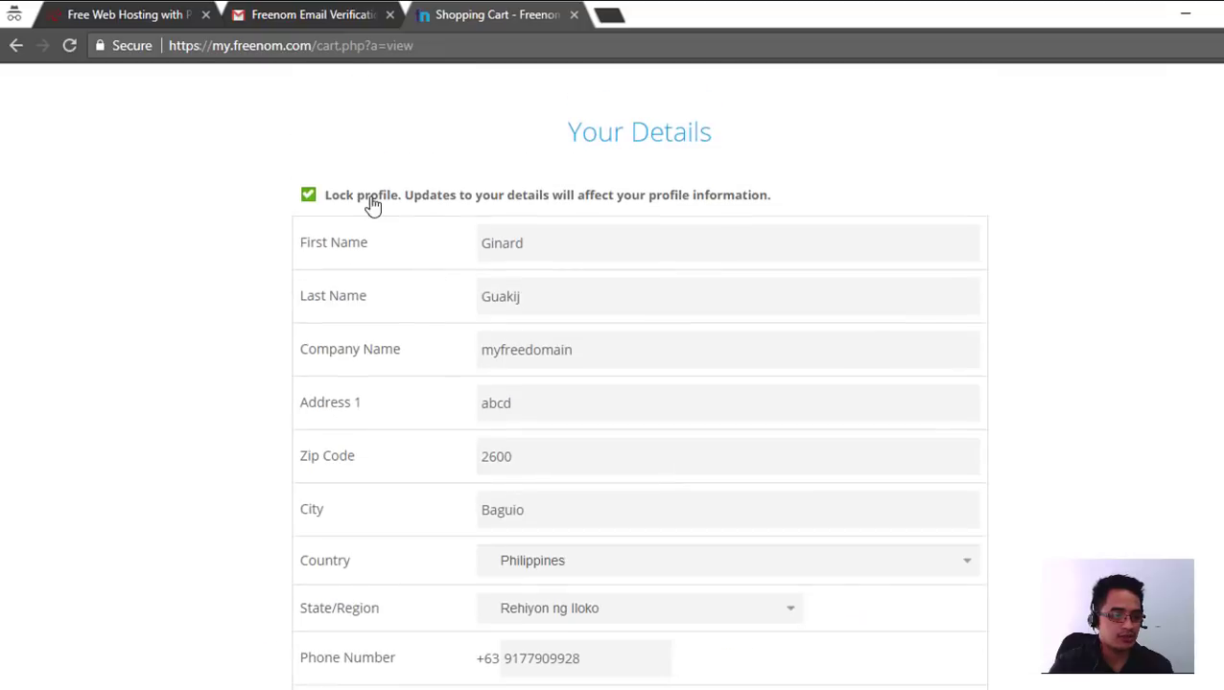
pyautogui.scroll(-6, 393, 209)
pyautogui.click(499, 207)
pyautogui.click(921, 220)
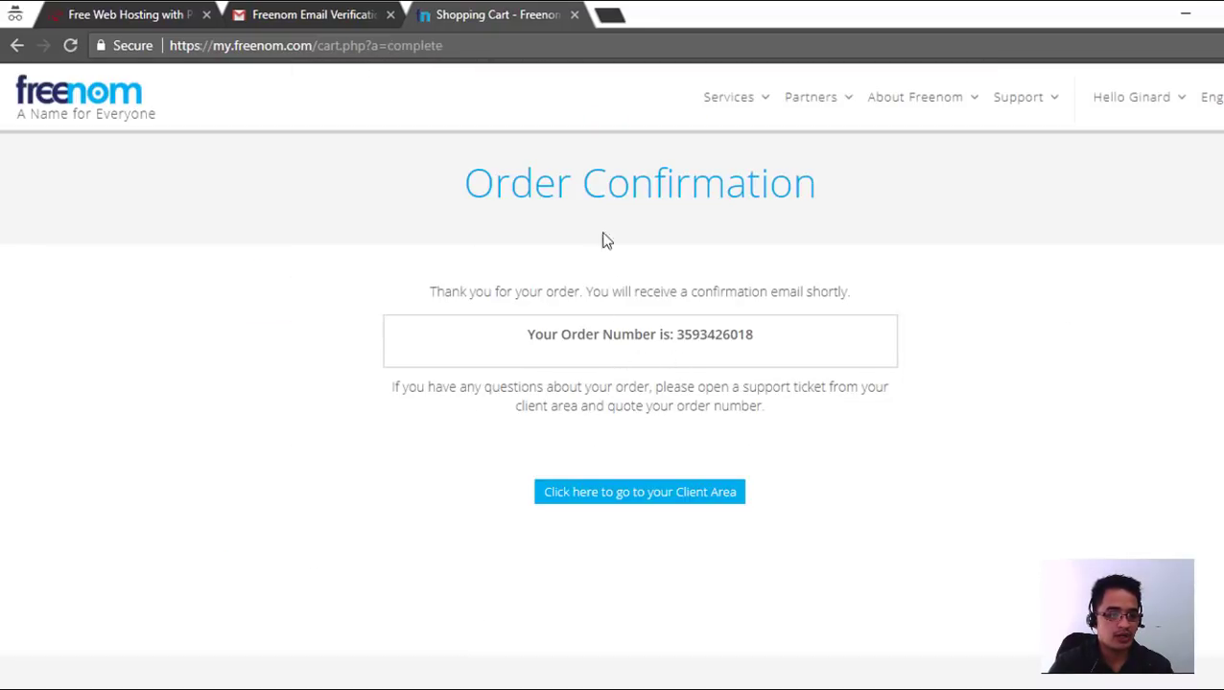
# - Go from the order confirmation through the Client Area to My Domains
pyautogui.moveTo(484, 187); pyautogui.dragTo(721, 191)
pyautogui.moveTo(699, 335); pyautogui.dragTo(754, 336)
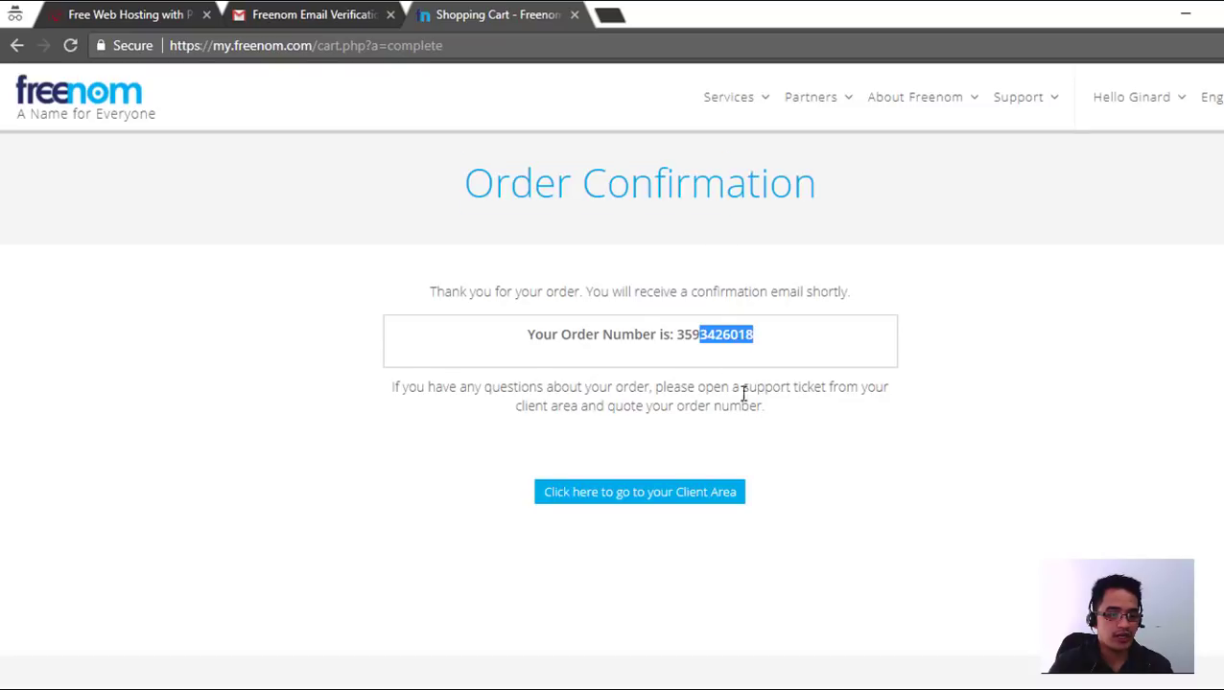
pyautogui.click(628, 500)
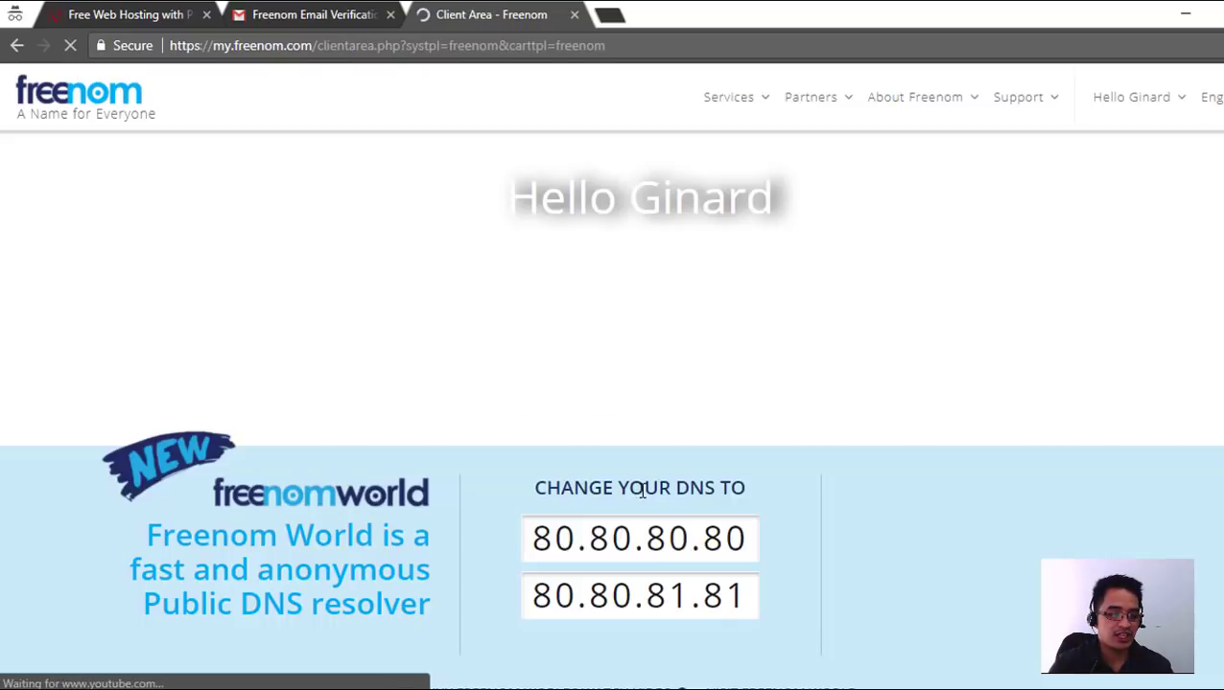
pyautogui.moveTo(746, 106)
pyautogui.click(770, 197)
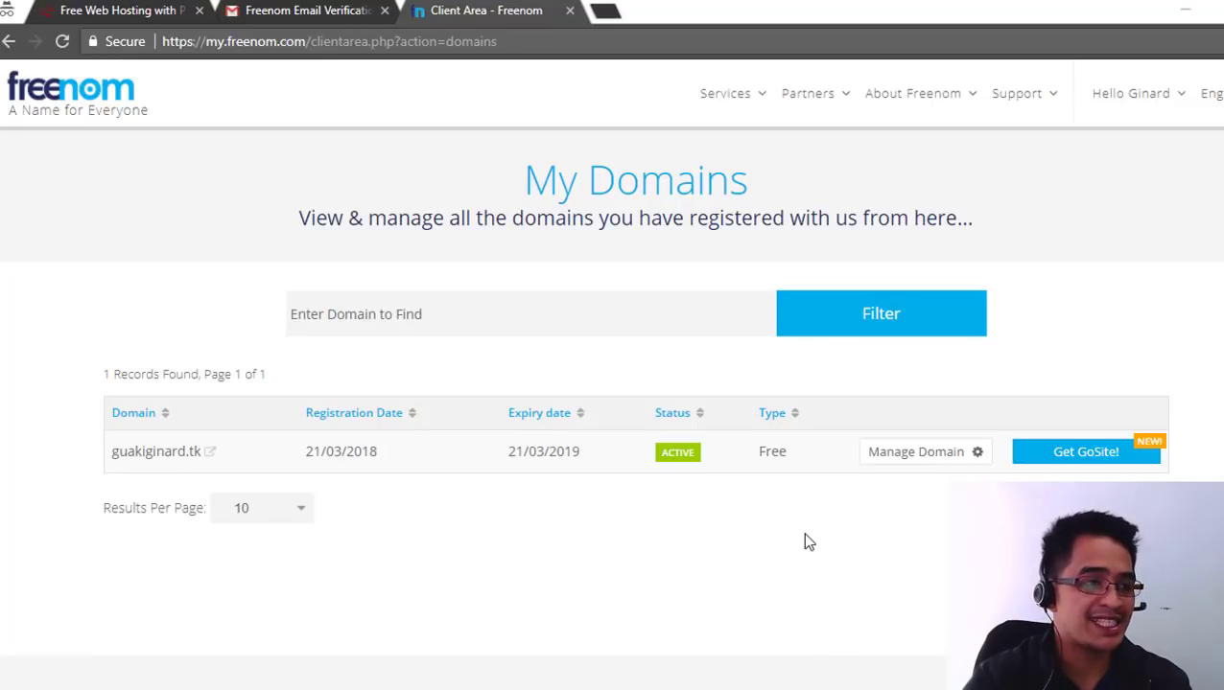
# - Sign up for a free 000webhost account and confirm the e-mail is verified
pyautogui.click(113, 12)
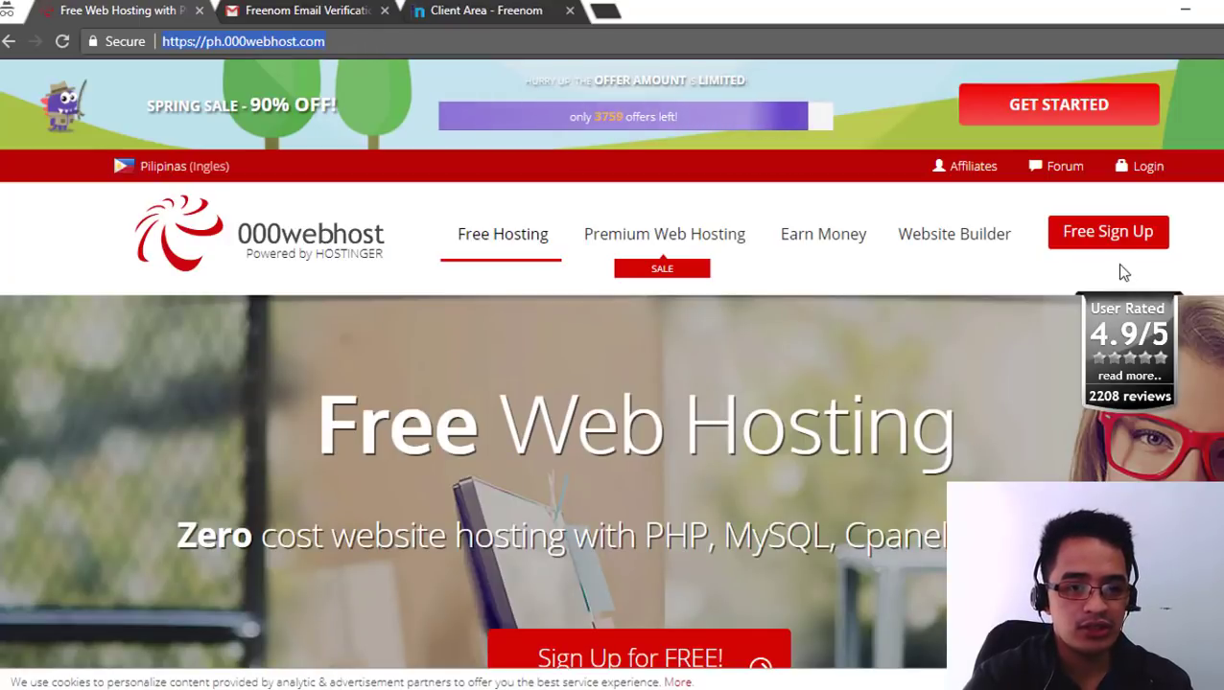
pyautogui.click(1114, 236)
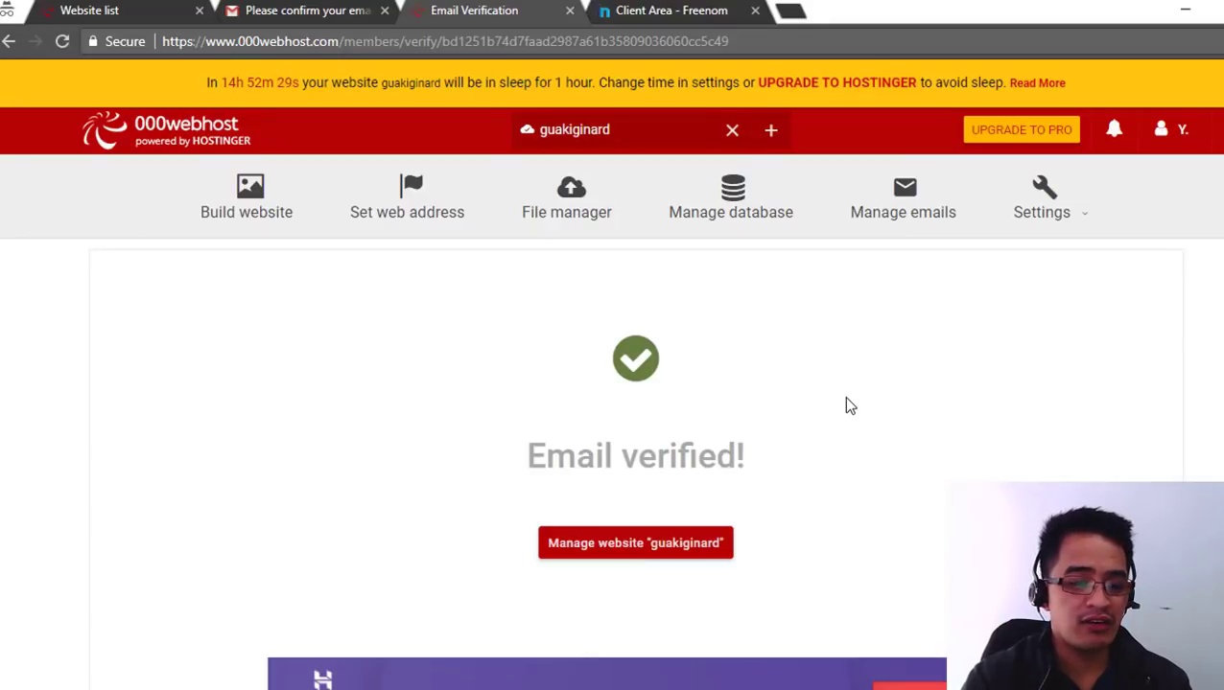
pyautogui.moveTo(535, 461); pyautogui.dragTo(757, 460)
pyautogui.click(820, 432)
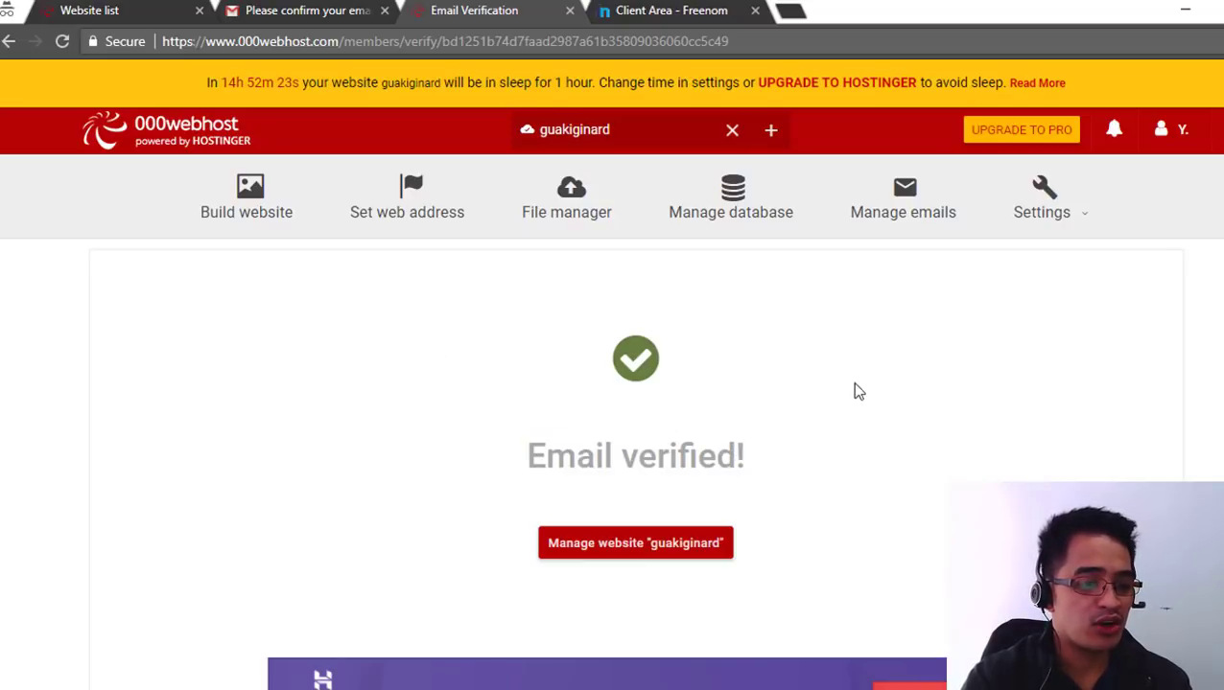
pyautogui.scroll(-2, 844, 395)
pyautogui.scroll(2, 671, 417)
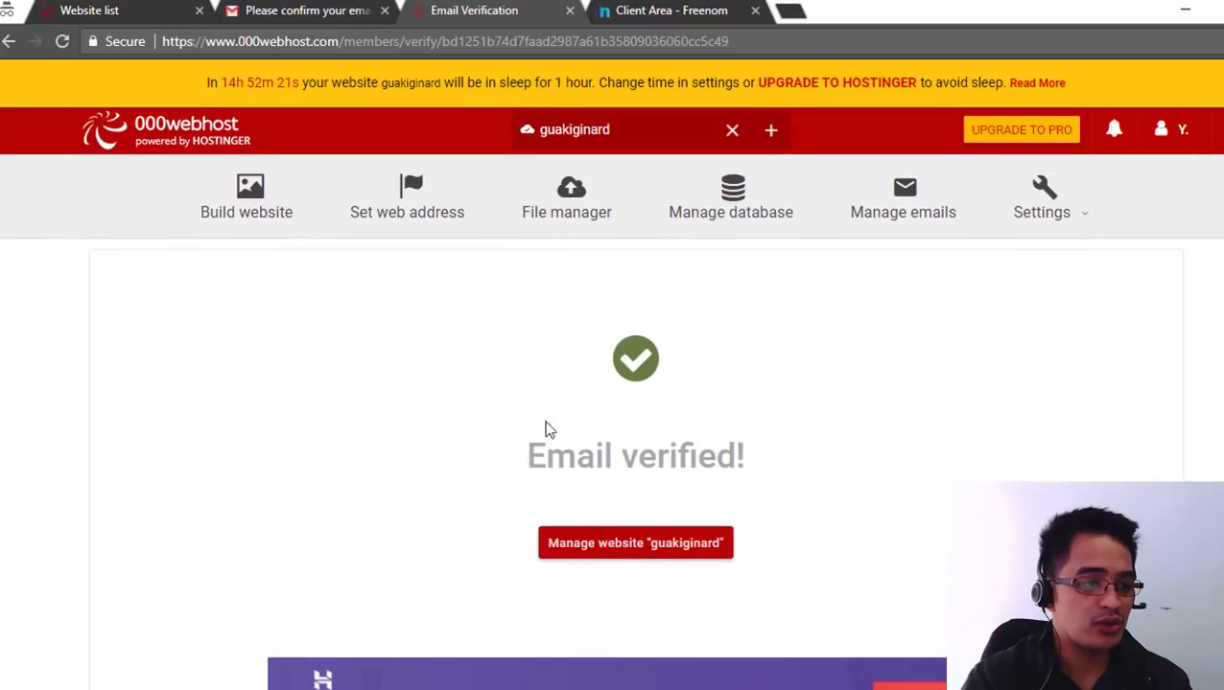
# - Open management for the guakiginard website and start a WordPress installation
pyautogui.click(651, 546)
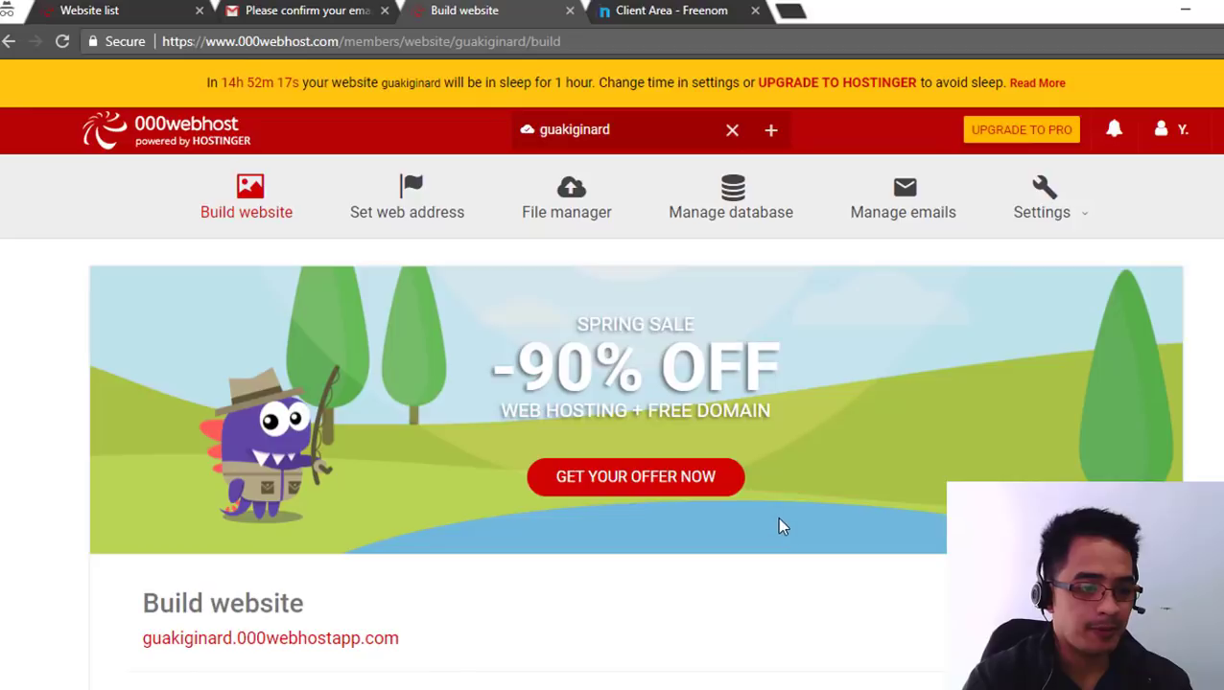
pyautogui.scroll(-2, 780, 526)
pyautogui.scroll(-3, 658, 486)
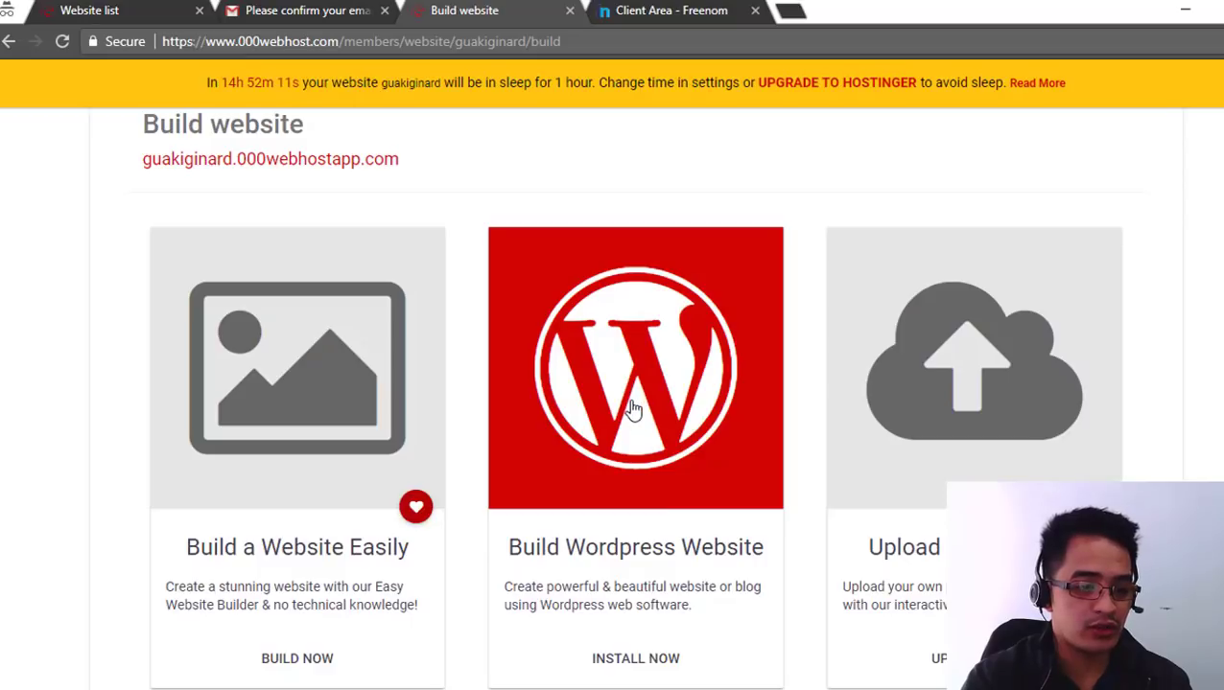
pyautogui.click(633, 410)
# - Set the admin username and password, keep the guakiginard address, and install WordPress
pyautogui.doubleClick(637, 193)
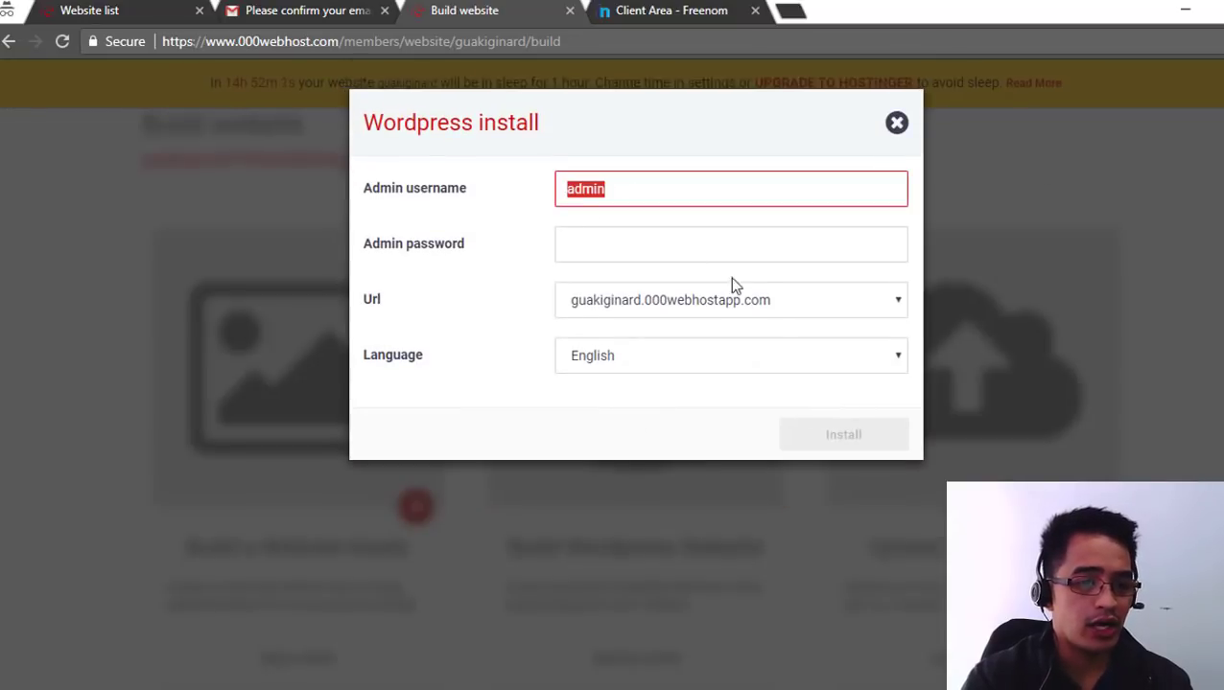
pyautogui.click(588, 240)
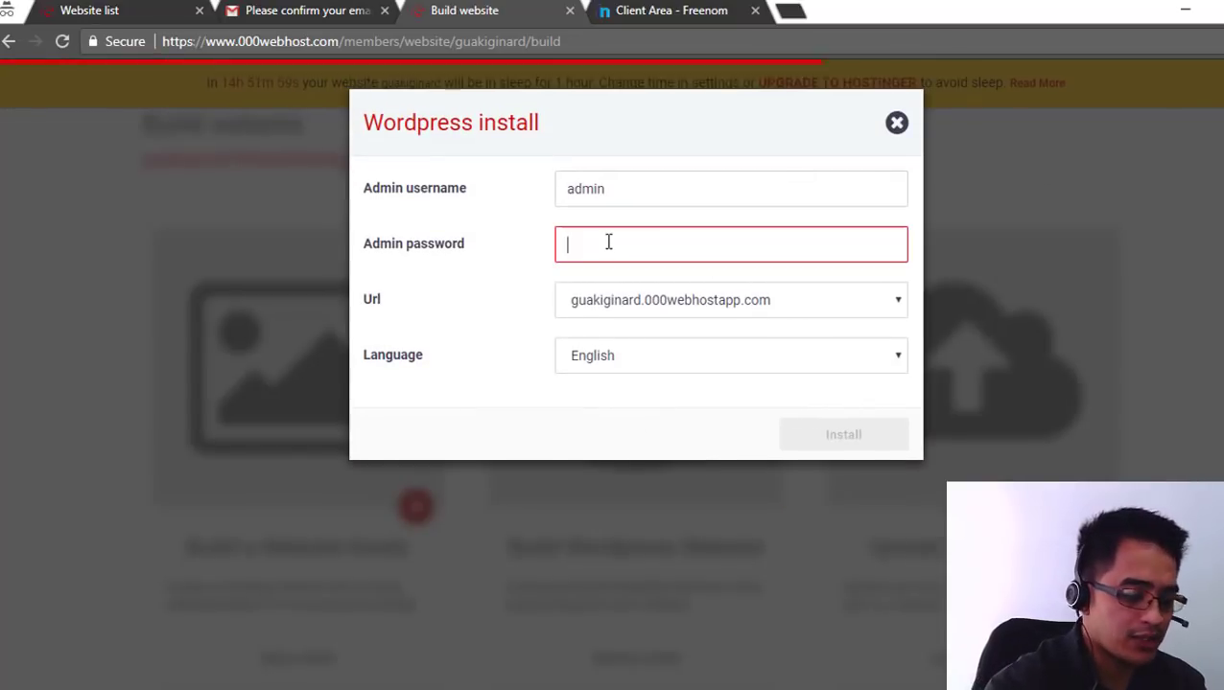
pyautogui.write('ad')
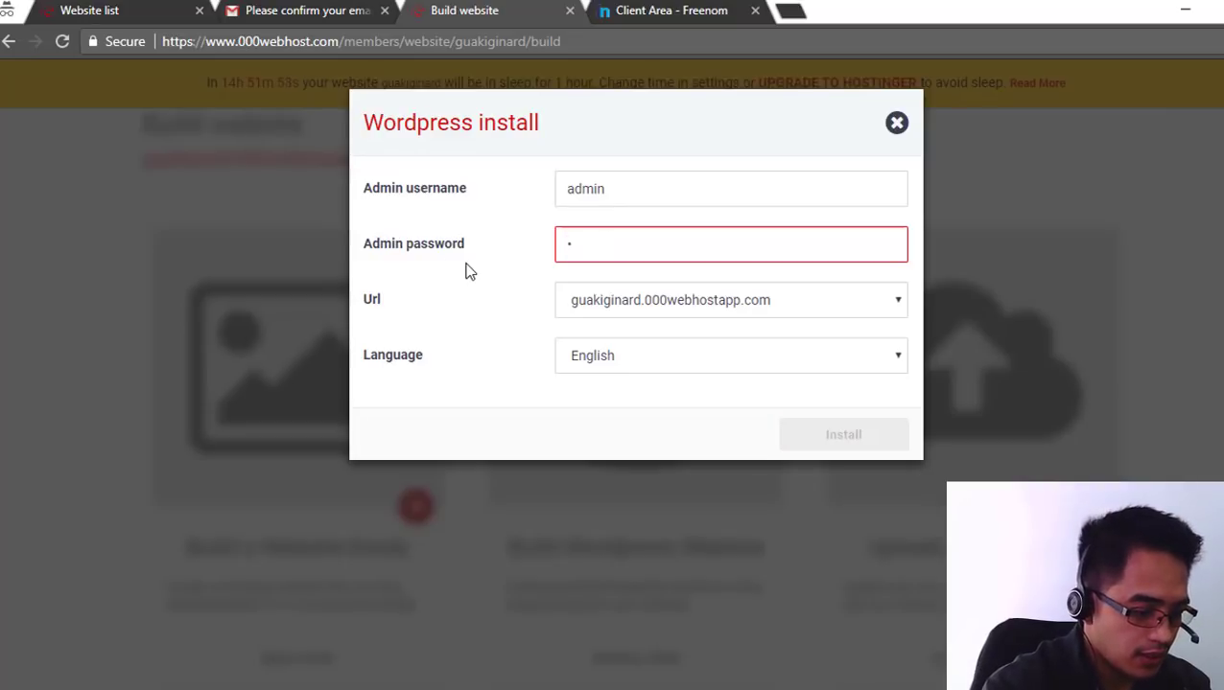
pyautogui.write('min123')
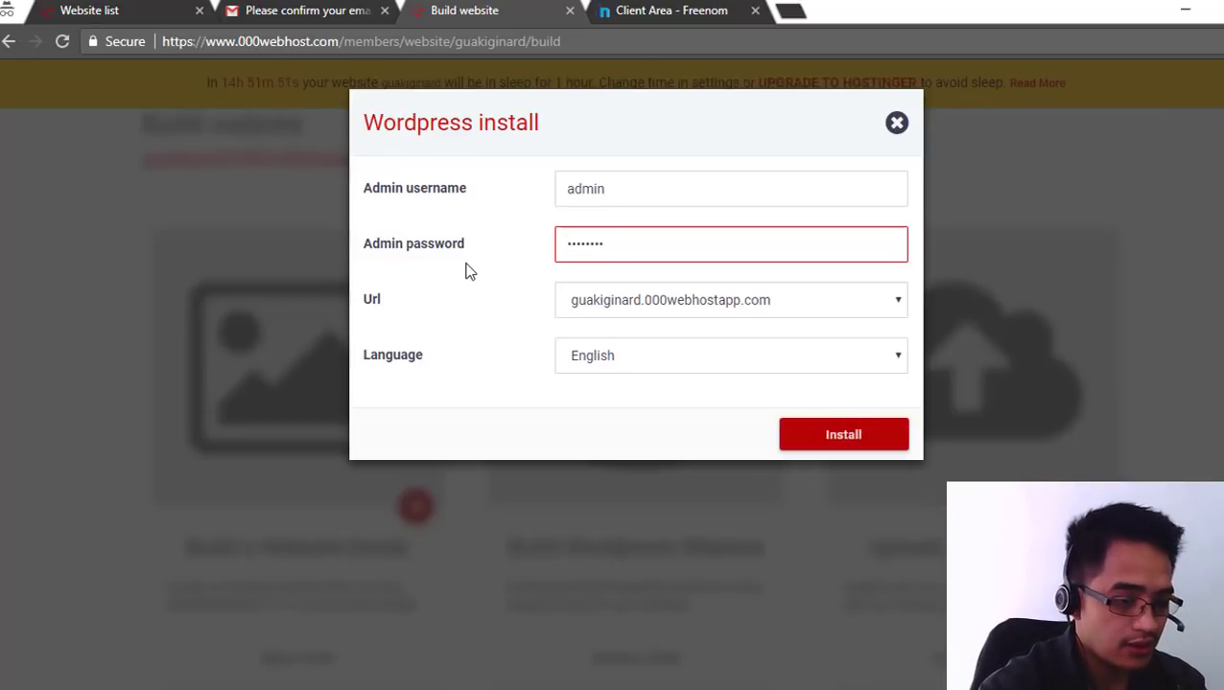
pyautogui.click(657, 303)
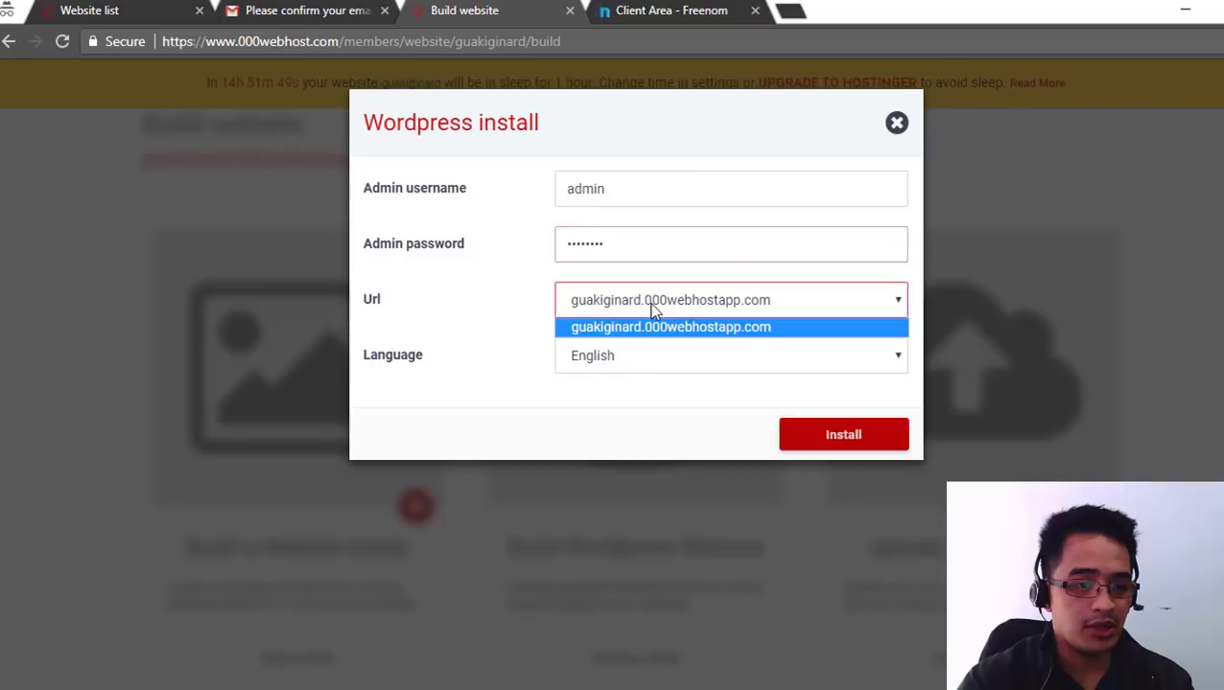
pyautogui.click(609, 305)
pyautogui.click(777, 307)
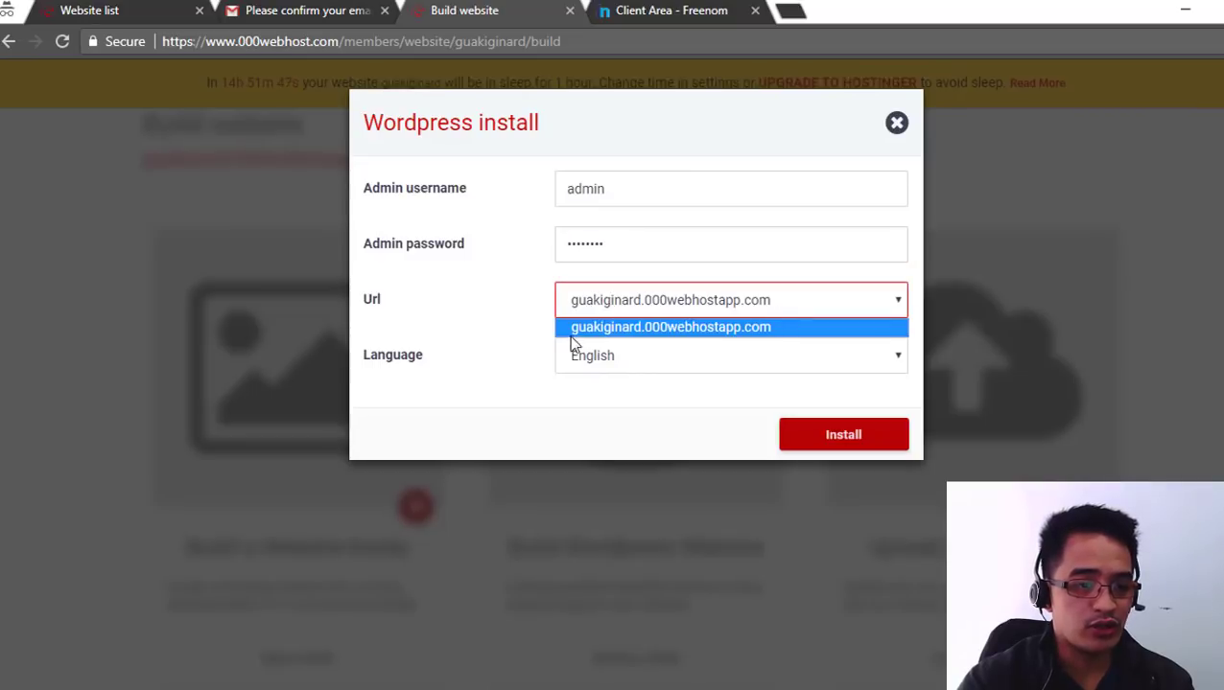
pyautogui.click(808, 303)
pyautogui.click(823, 438)
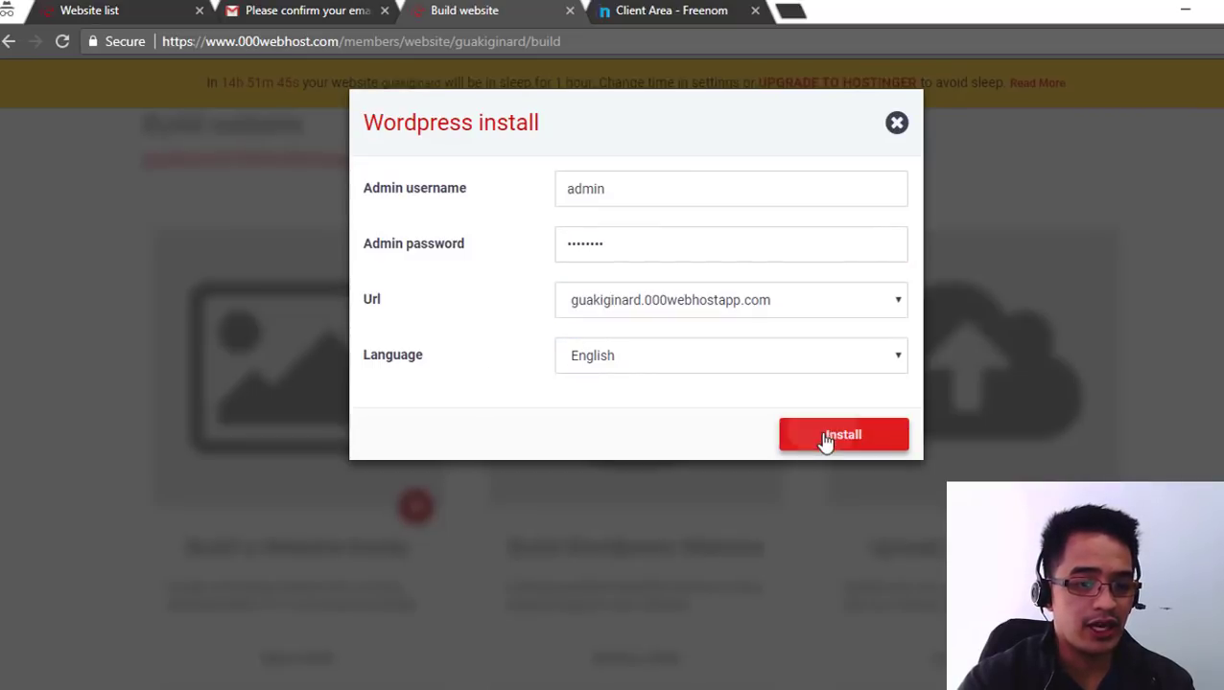
pyautogui.scroll(-3, 714, 350)
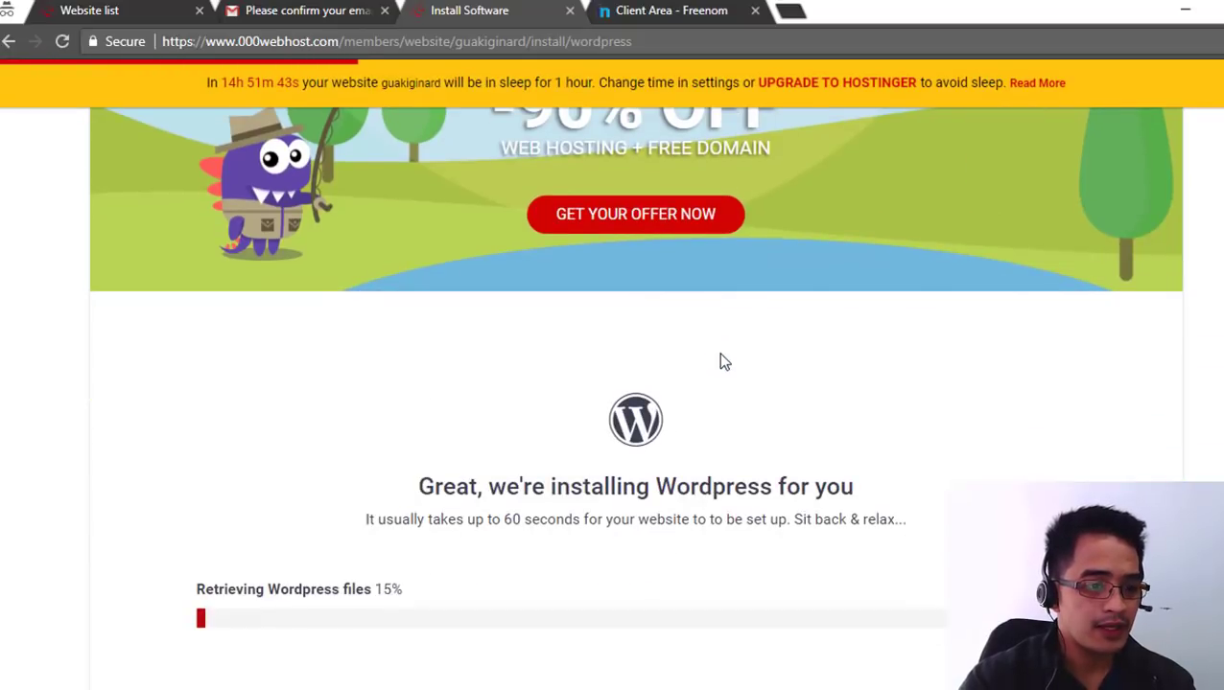
pyautogui.scroll(-1, 576, 422)
pyautogui.scroll(1, 549, 386)
pyautogui.scroll(-2, 303, 503)
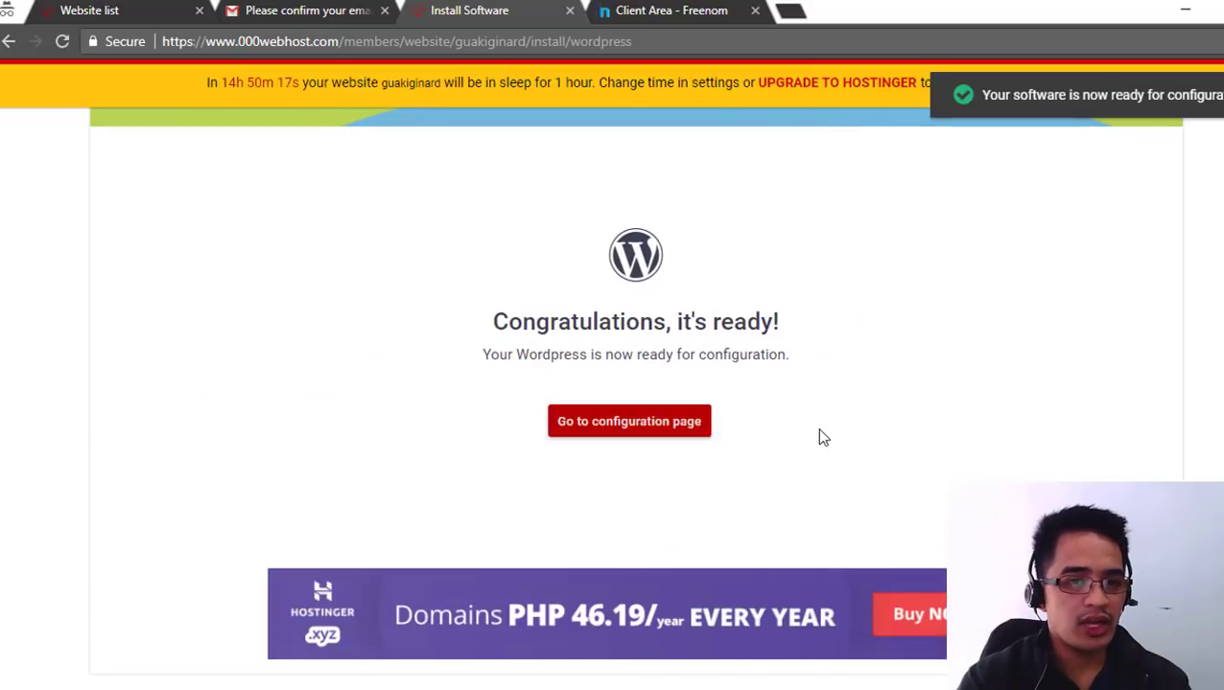
# - Open the WordPress configuration login page for guakiginard
pyautogui.click(667, 429)
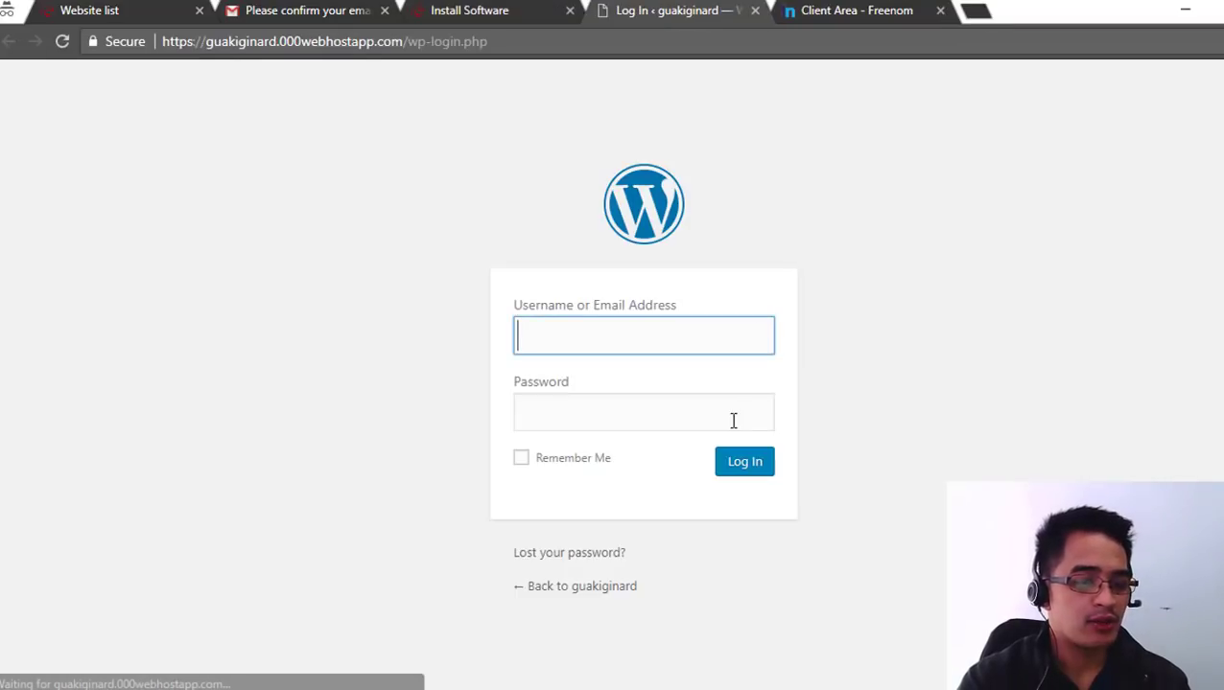
pyautogui.click(595, 417)
pyautogui.click(618, 334)
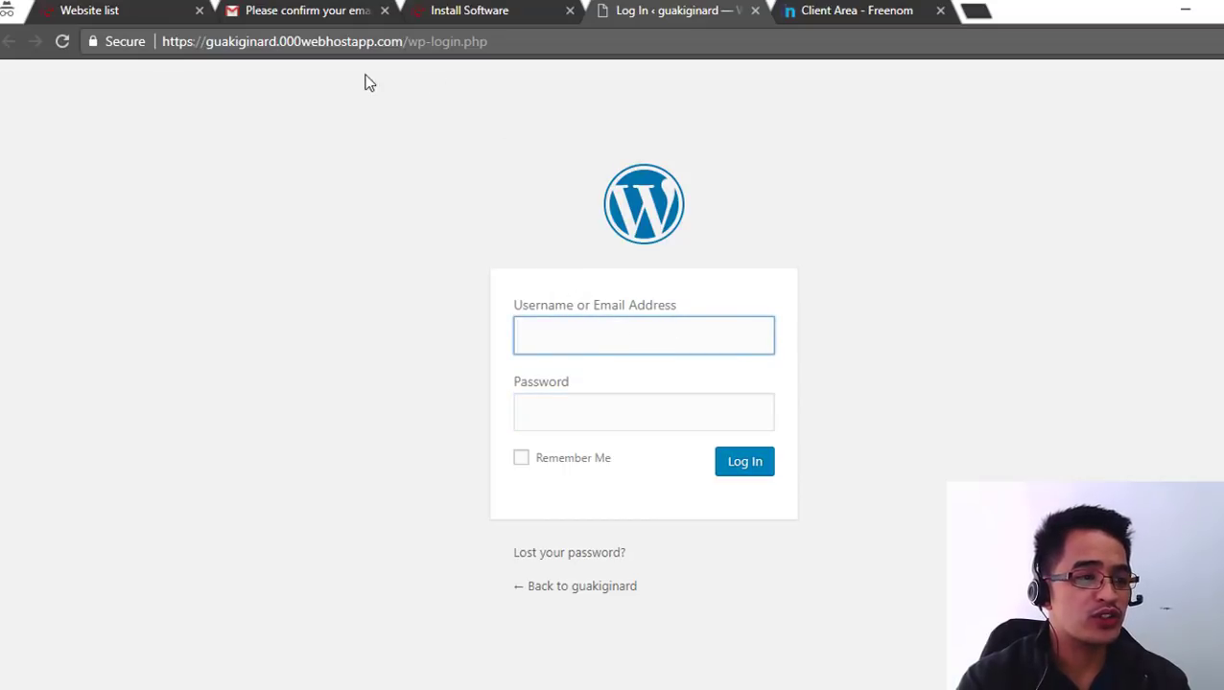
# - Load the copied site URL in a new private tab, then return to Build website
pyautogui.moveTo(164, 42); pyautogui.dragTo(220, 48)
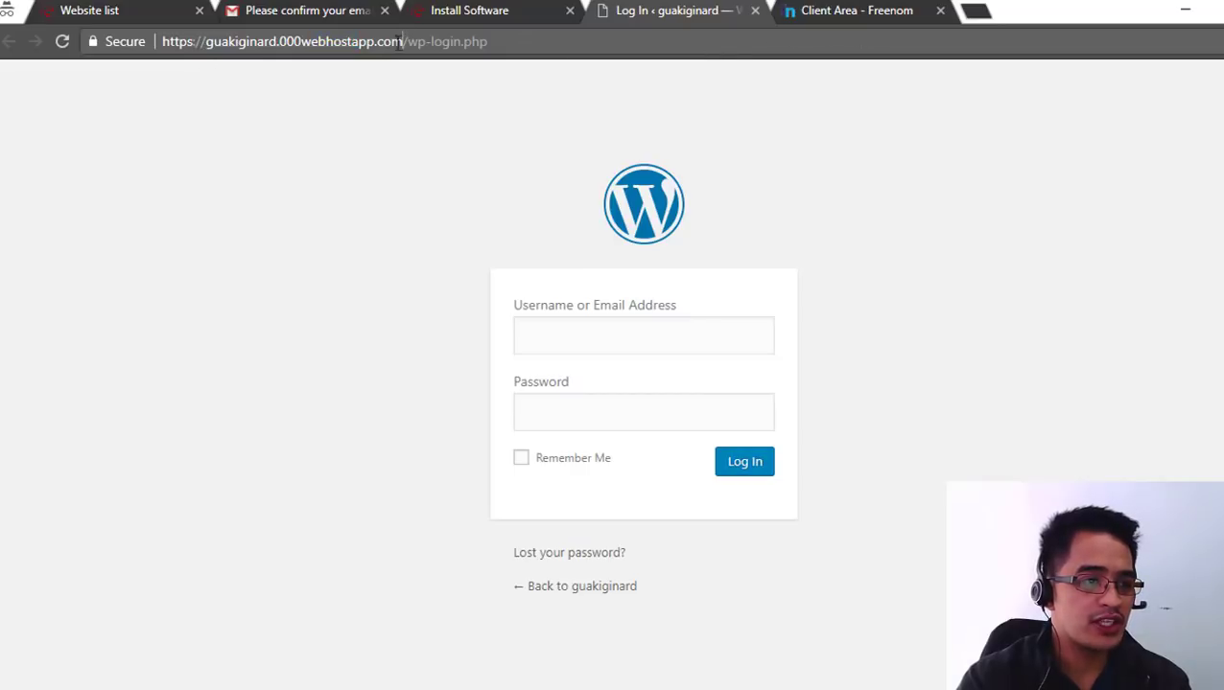
pyautogui.click(975, 10)
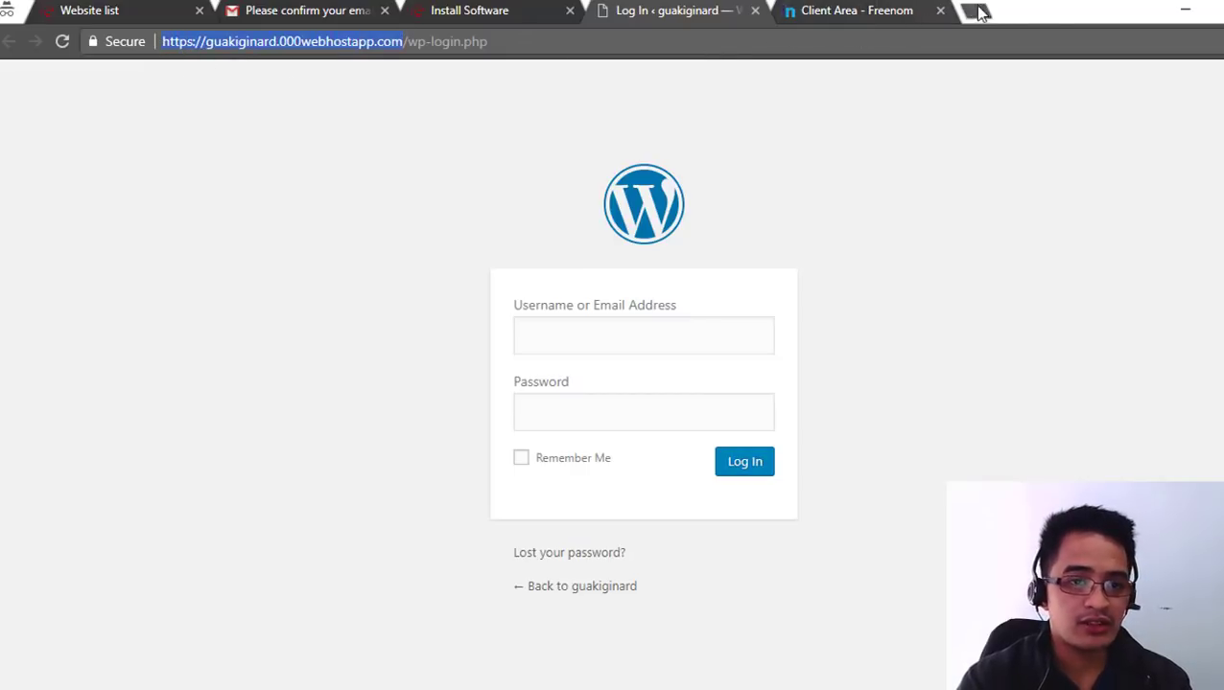
pyautogui.write('https://guakiginard.000webhostapp.com')
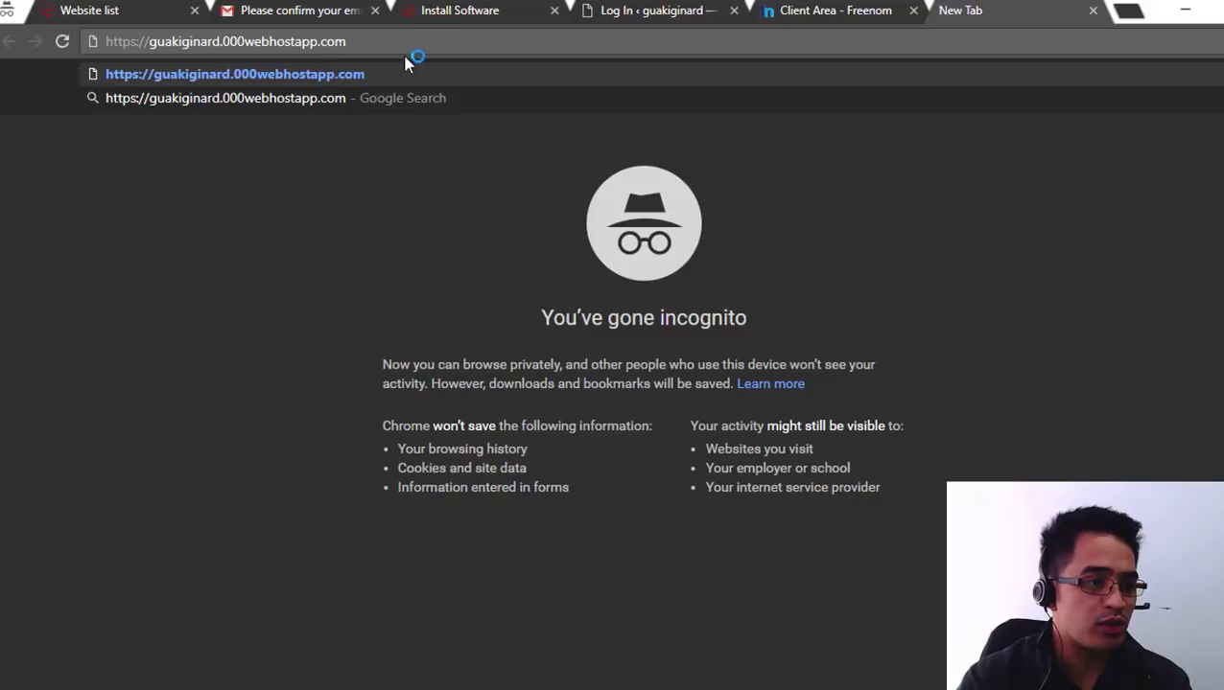
pyautogui.press('Return')
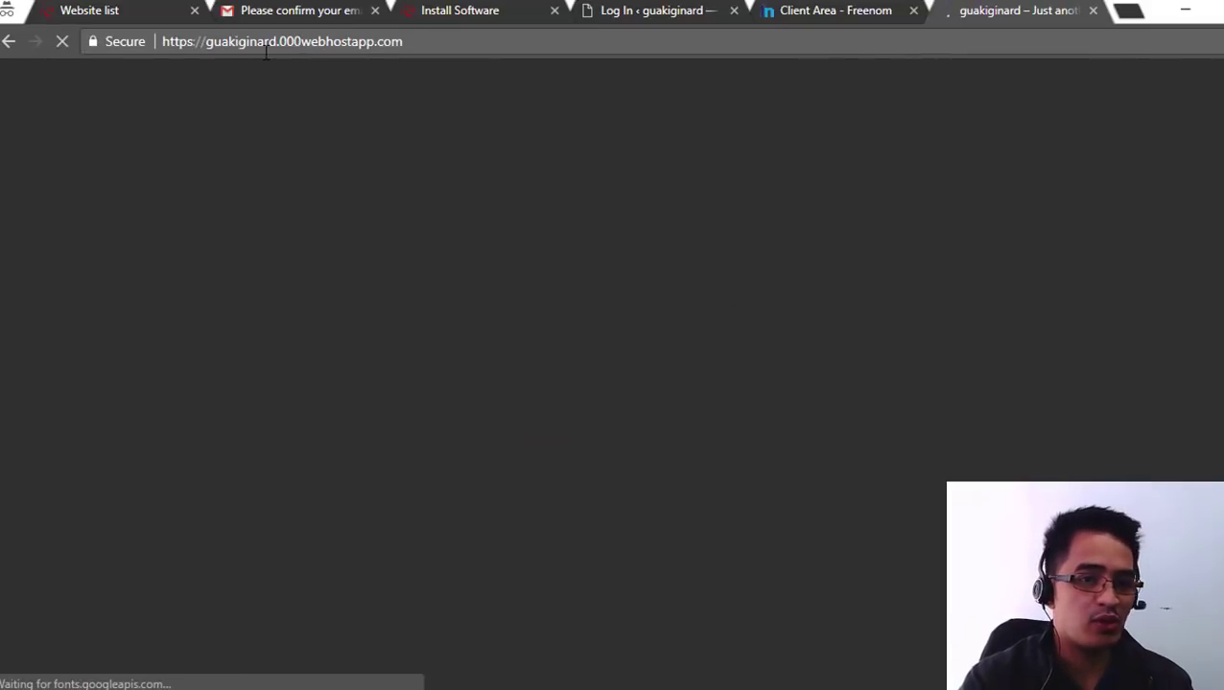
pyautogui.scroll(-3, 623, 369)
pyautogui.scroll(3, 637, 383)
pyautogui.scroll(-3, 632, 374)
pyautogui.scroll(-4, 671, 365)
pyautogui.scroll(5, 662, 307)
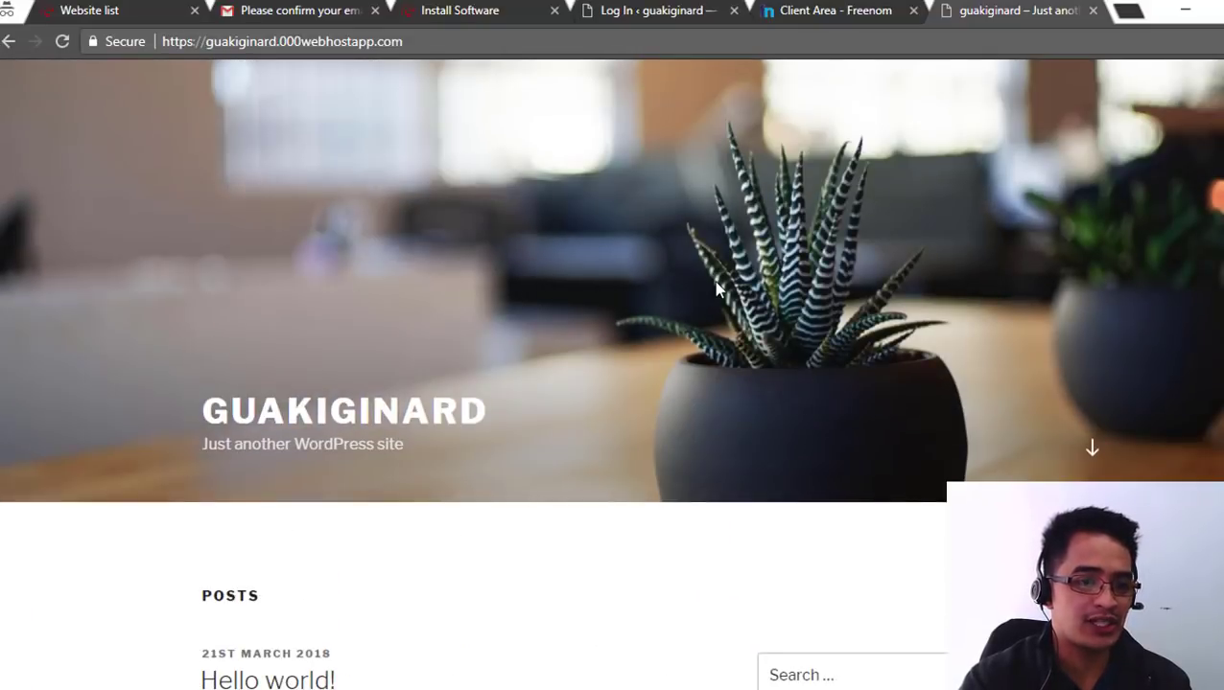
pyautogui.hotkey('ctrl', '3')
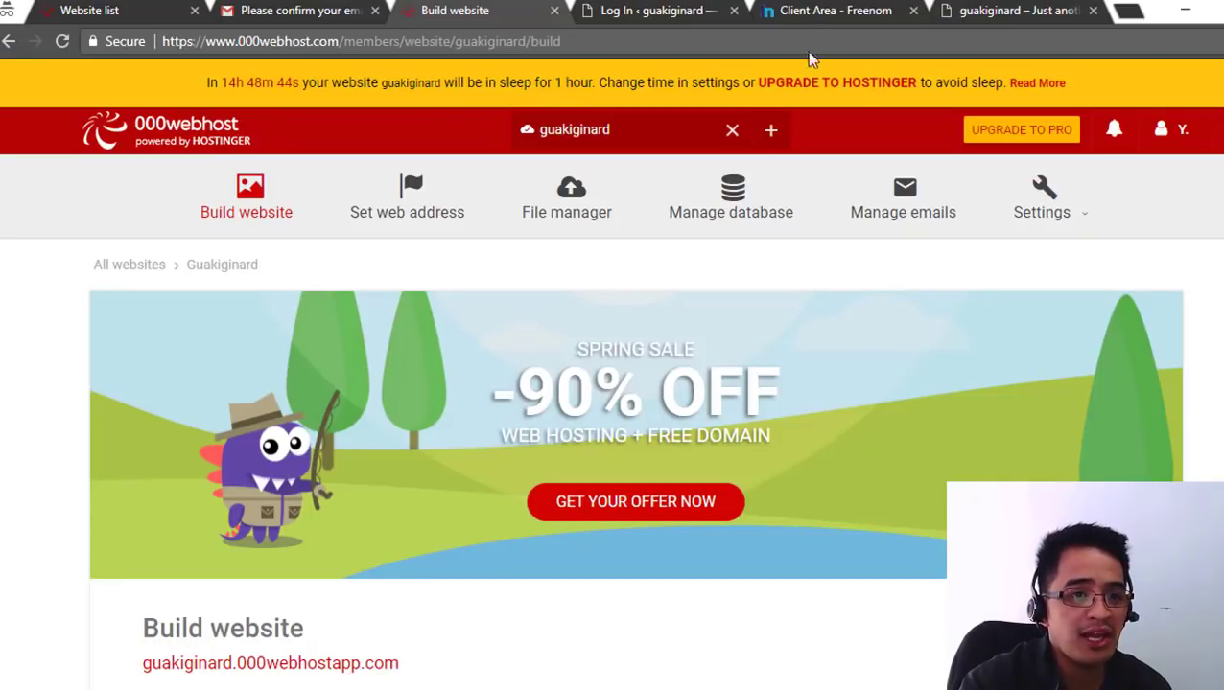
# - Check the Freenom and live-site tabs, then open guakiginard's Set web address page
pyautogui.click(808, 17)
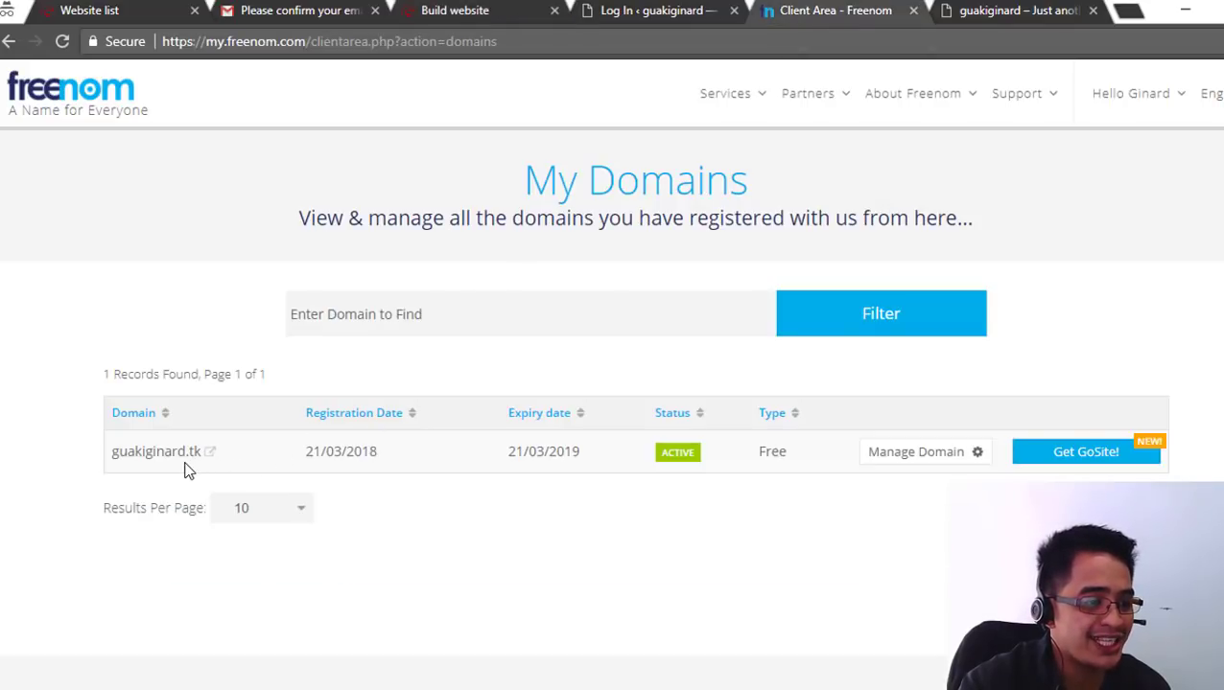
pyautogui.click(998, 17)
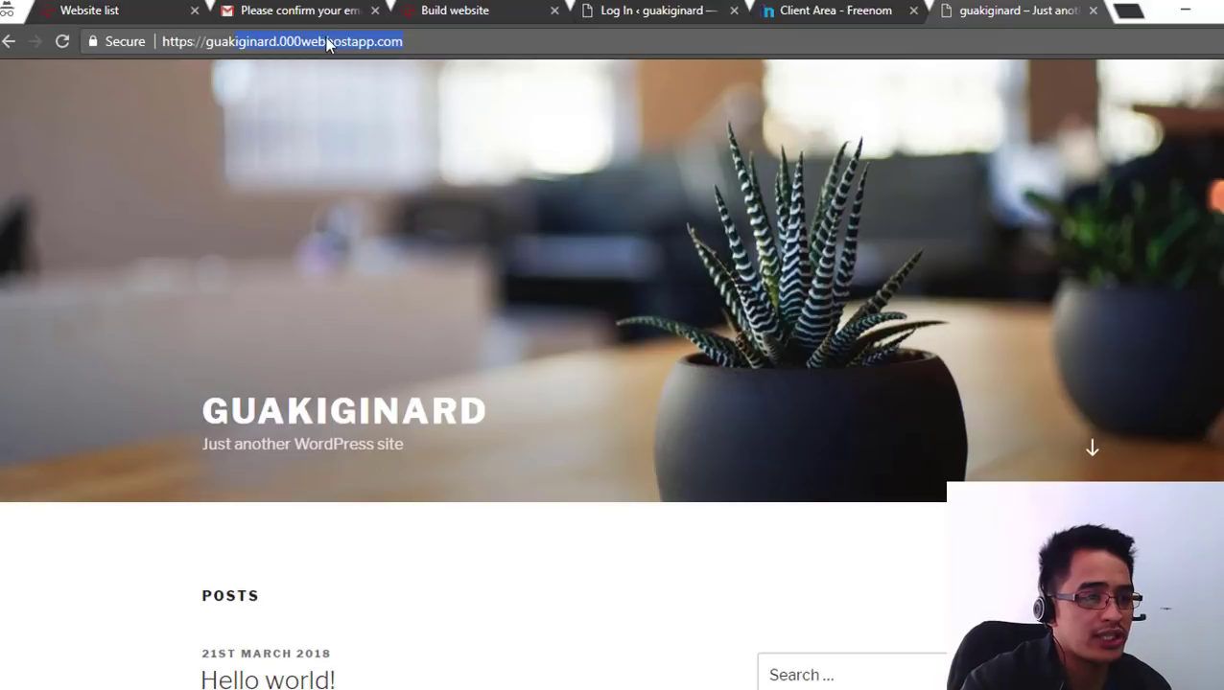
pyautogui.click(452, 12)
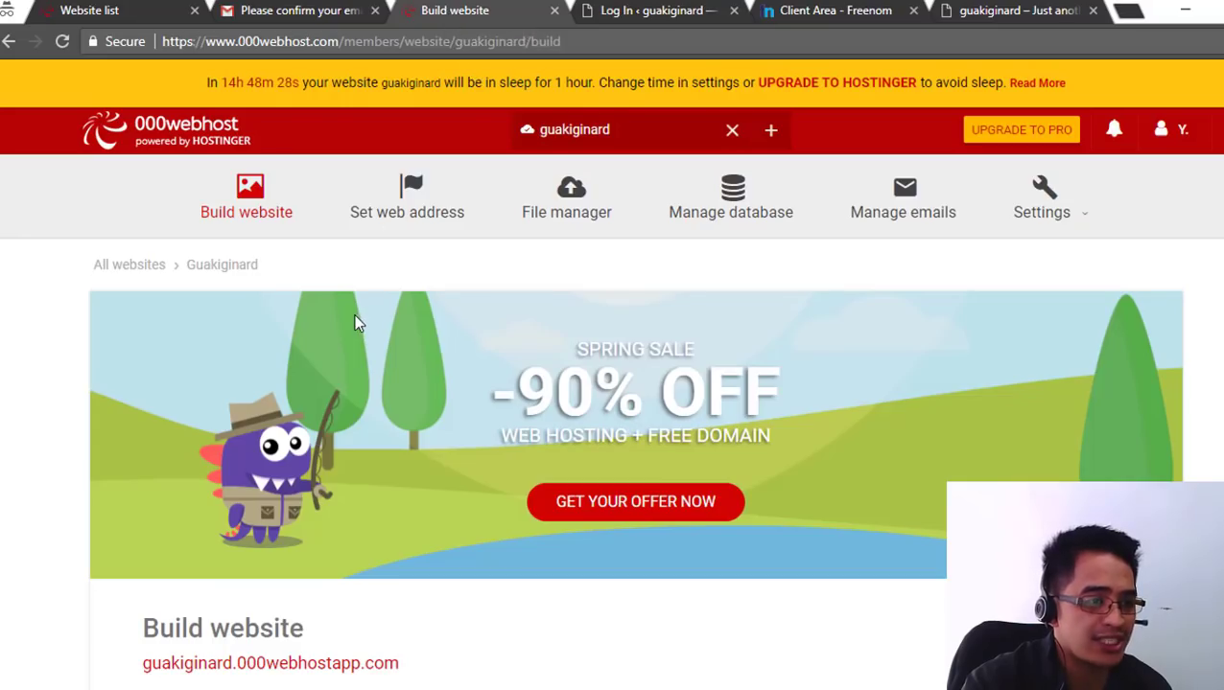
pyautogui.click(406, 207)
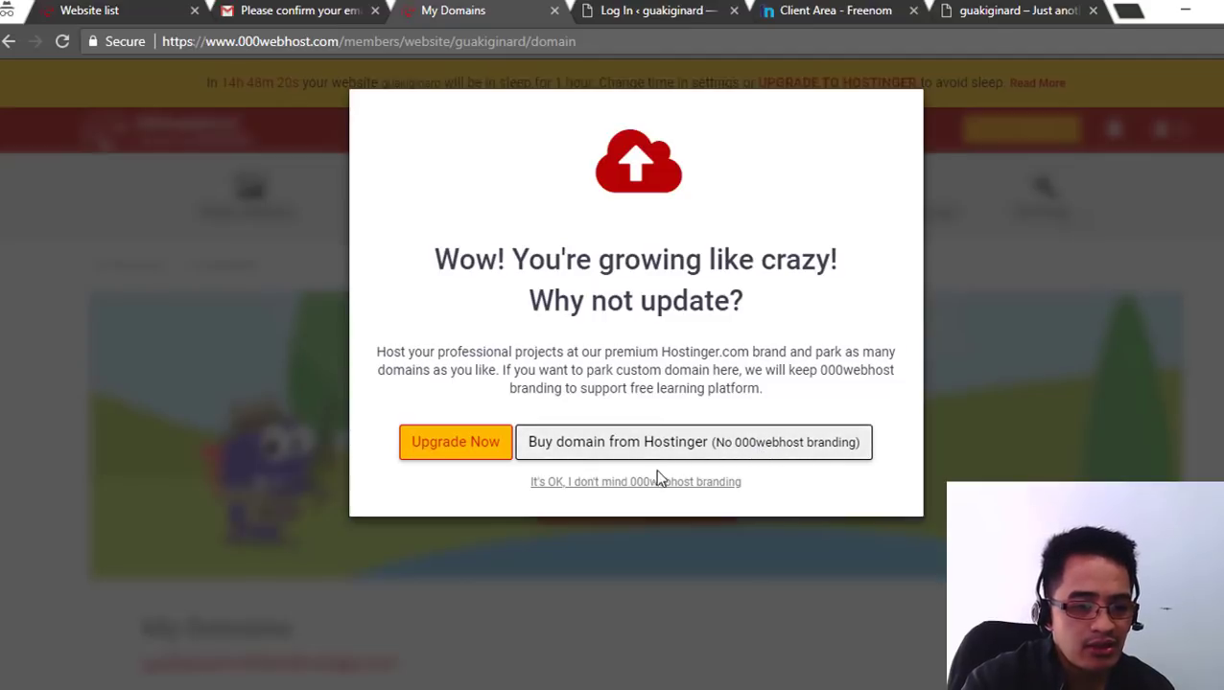
# - Dismiss the upgrade prompt, enter guakiginard.tk to park, and copy ns01.000webhost.com
pyautogui.click(628, 485)
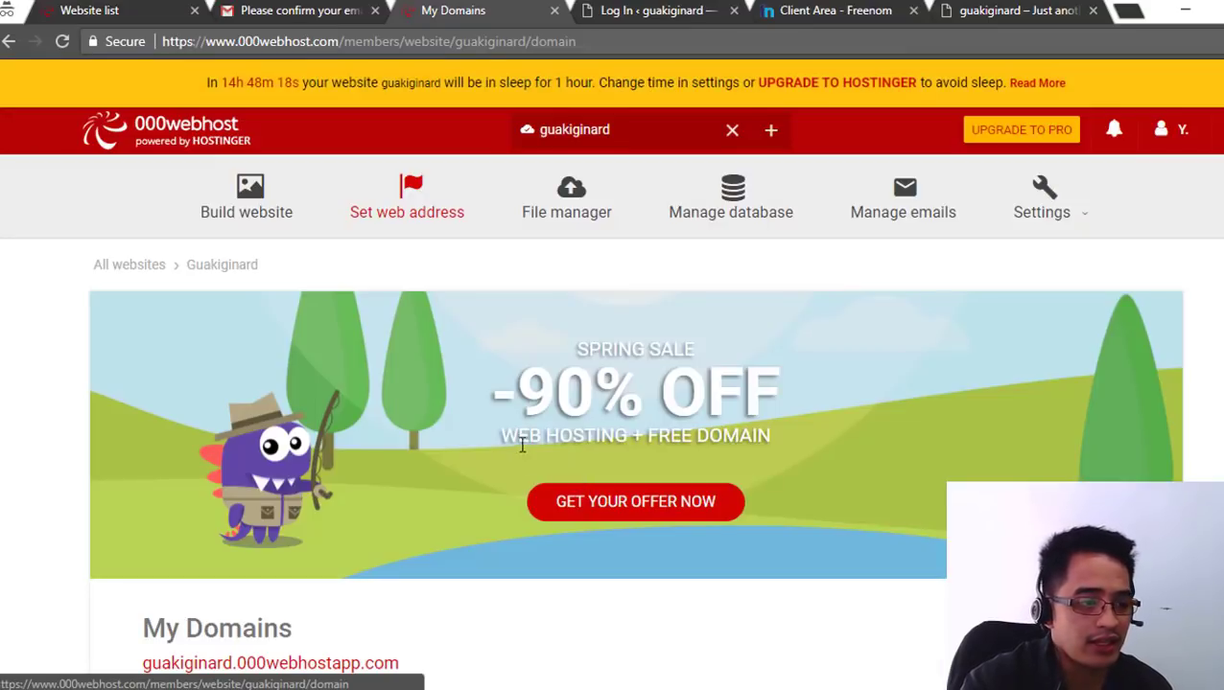
pyautogui.scroll(-1, 542, 407)
pyautogui.scroll(-5, 542, 407)
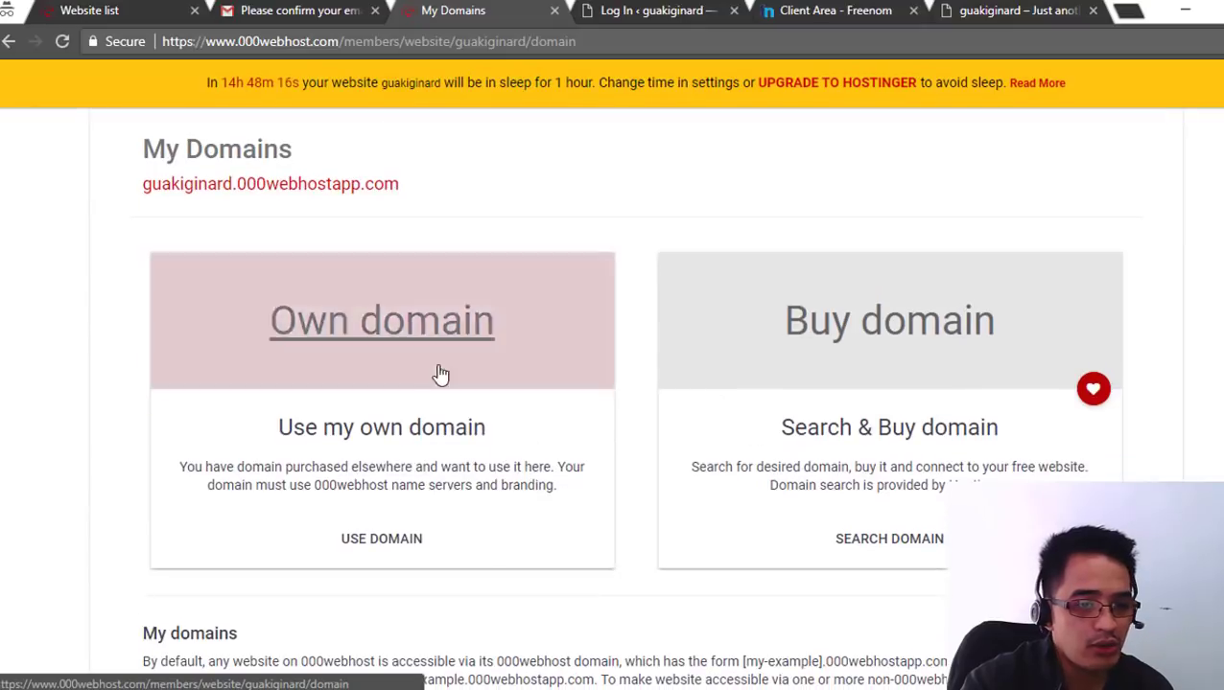
pyautogui.scroll(-2, 395, 338)
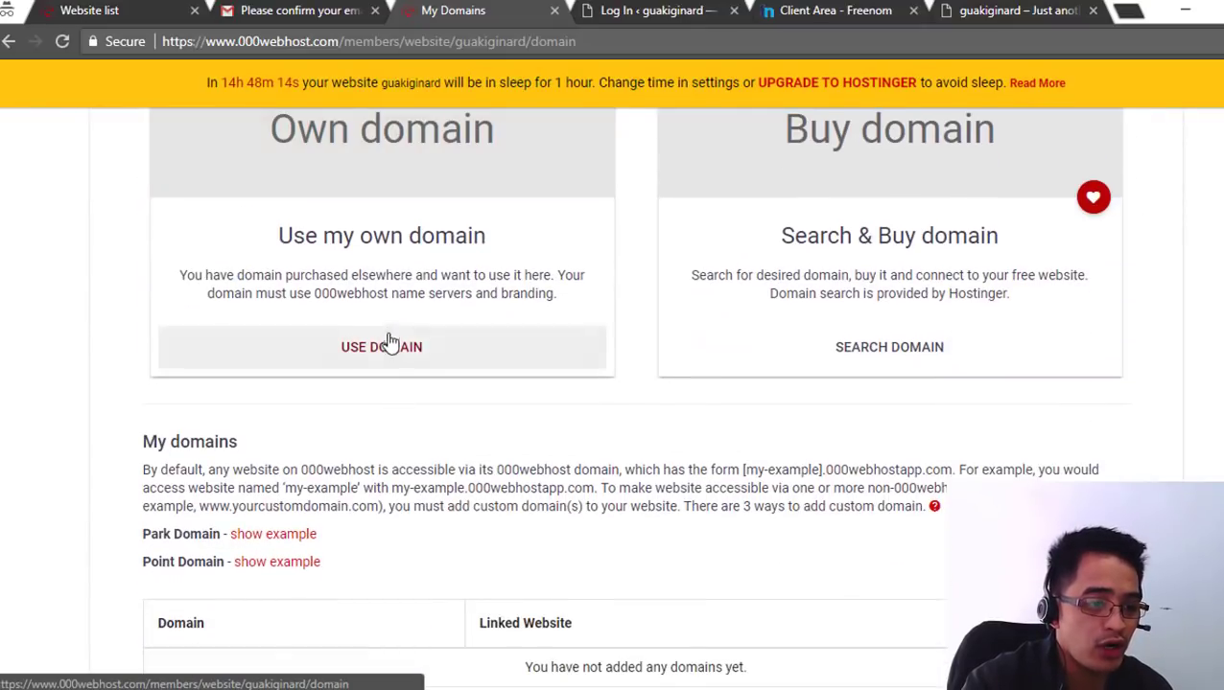
pyautogui.click(397, 356)
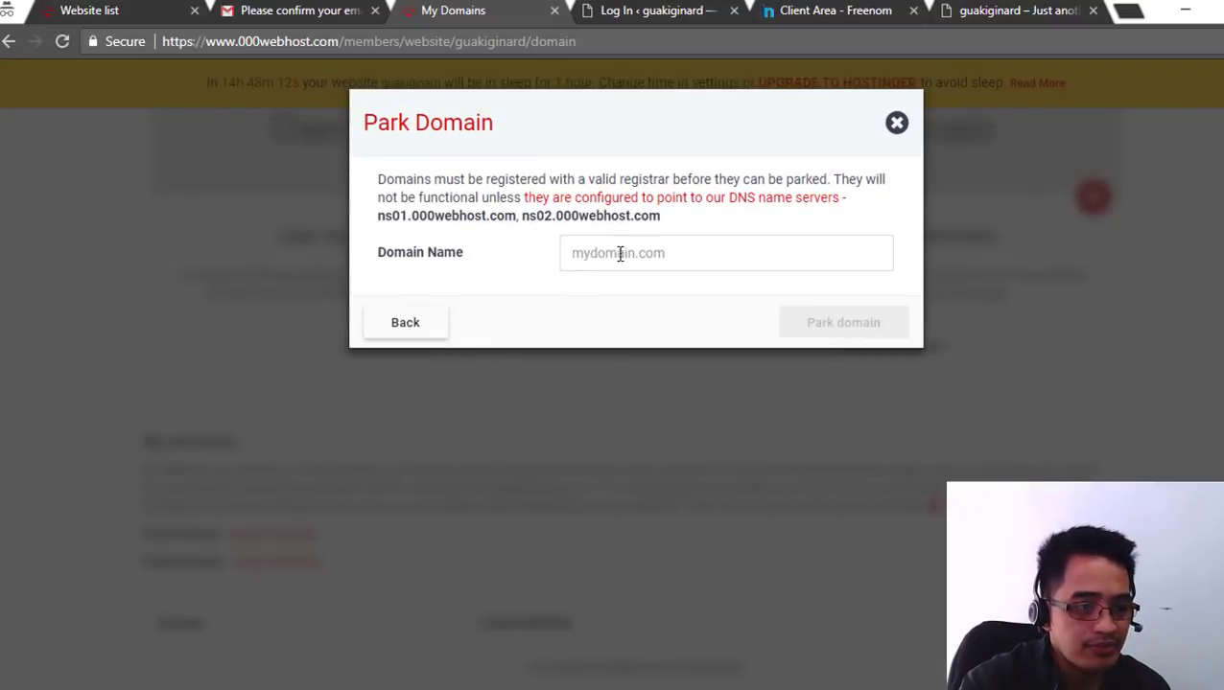
pyautogui.click(621, 259)
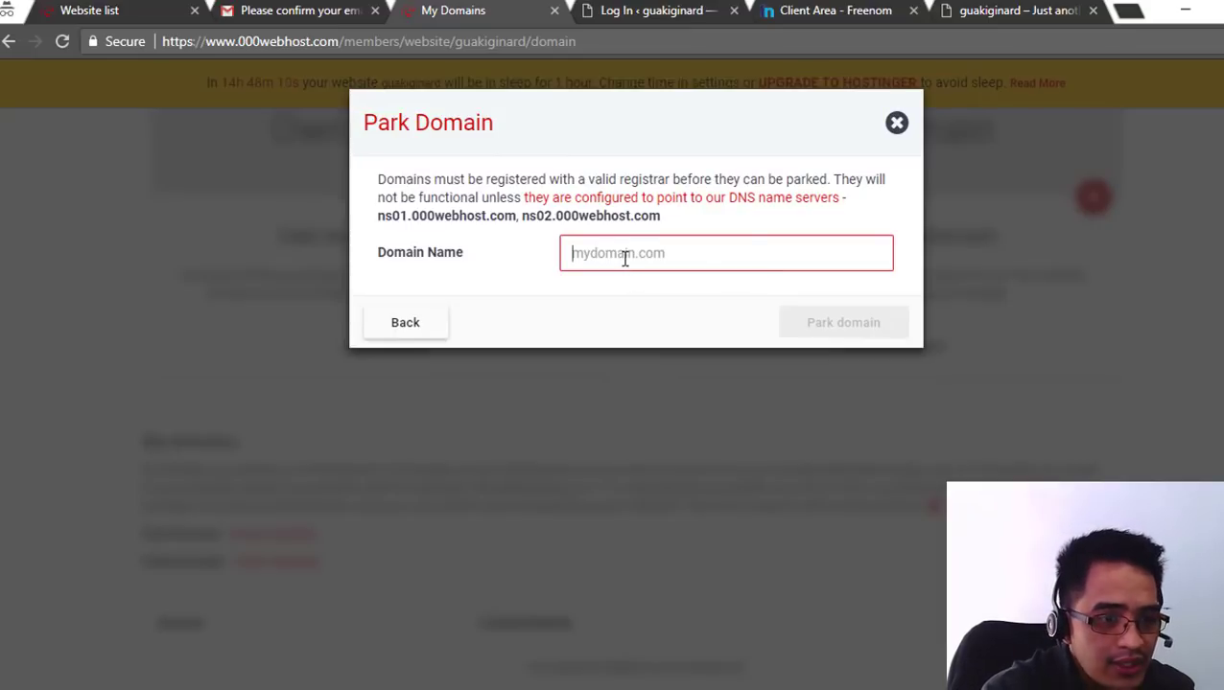
pyautogui.write('guakiginard.tk')
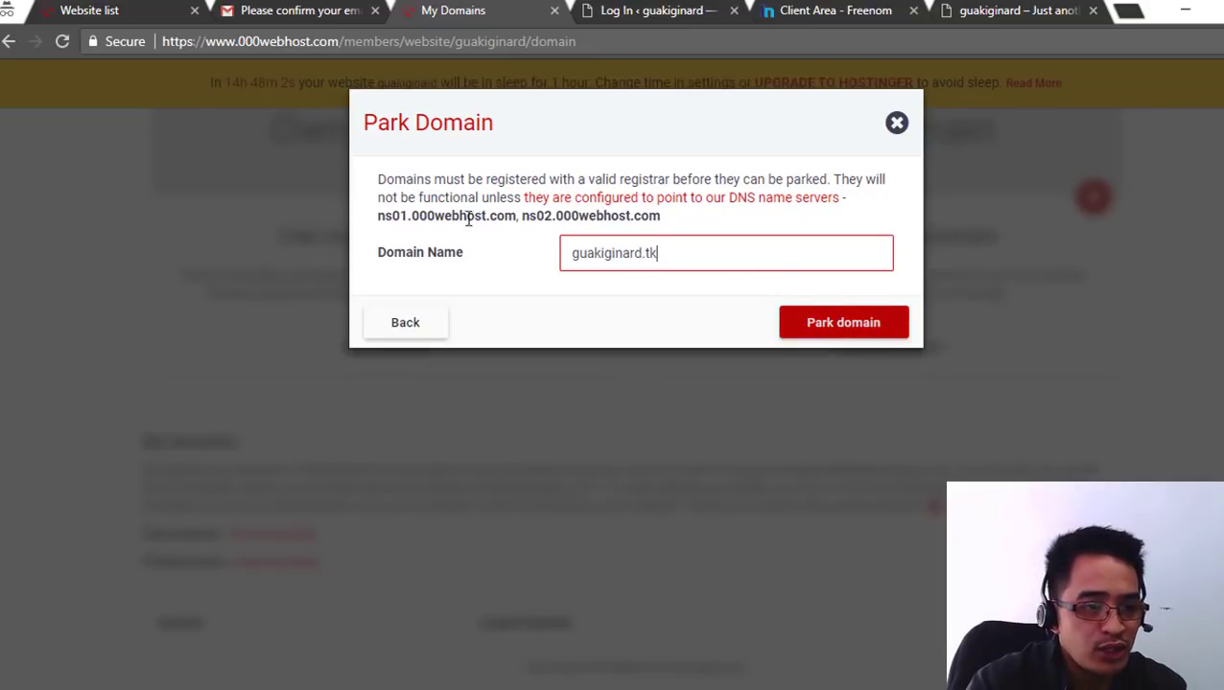
pyautogui.moveTo(516, 219); pyautogui.dragTo(380, 223)
pyautogui.hotkey('ctrl', 'c')
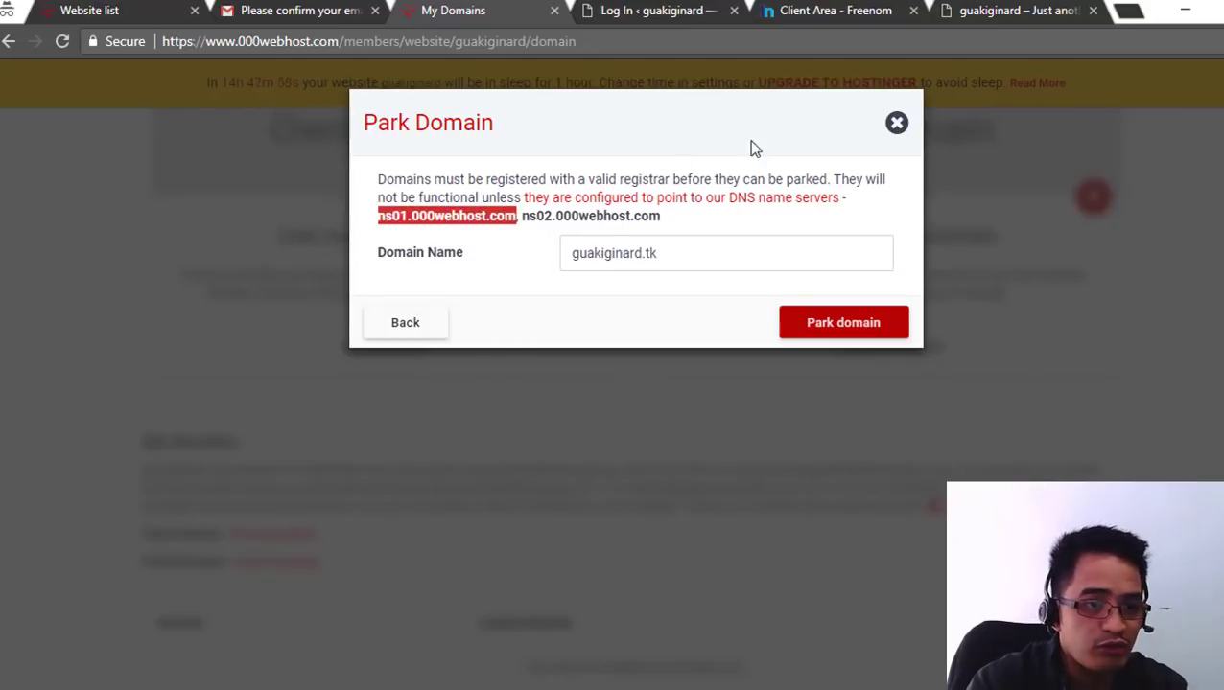
pyautogui.click(832, 11)
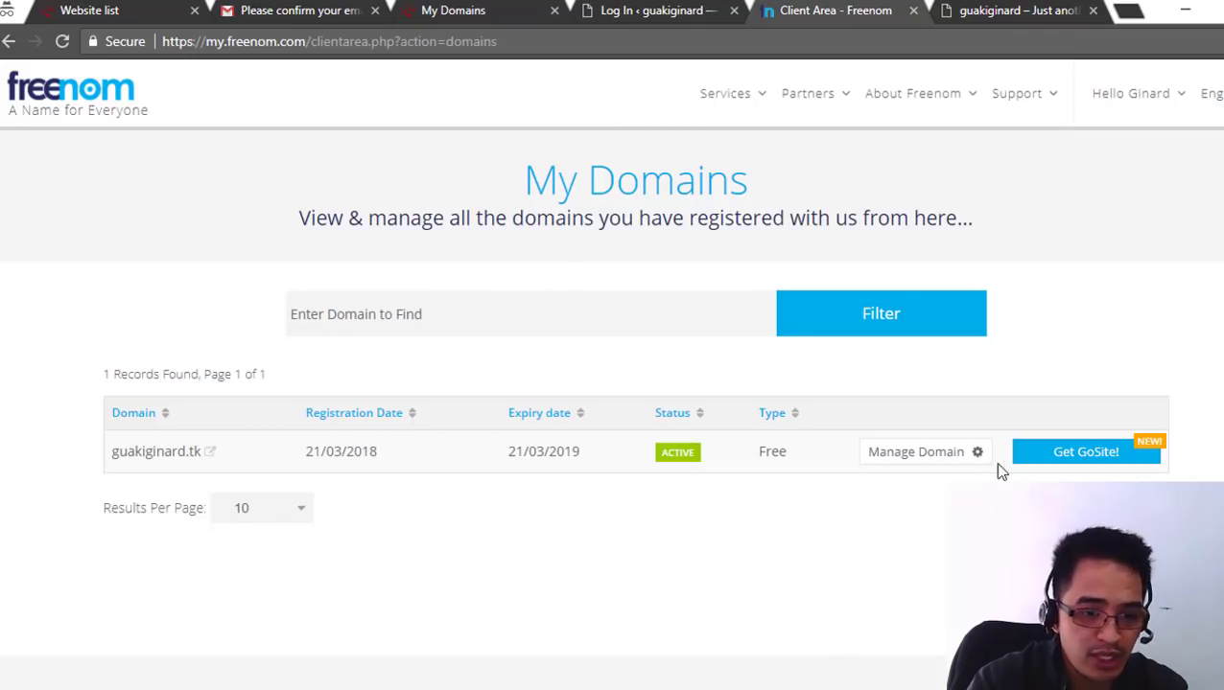
# - Switch guakiginard.tk to custom nameservers with ns01.000webhost.com as Nameserver 1
pyautogui.click(895, 456)
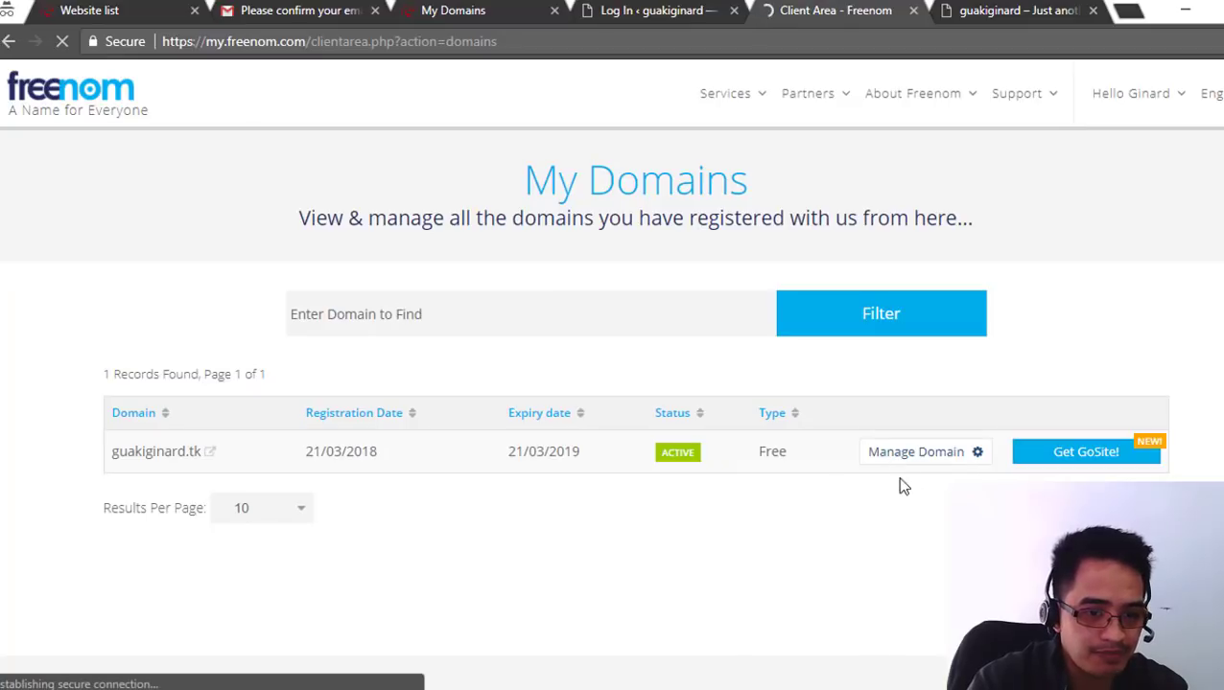
pyautogui.click(921, 462)
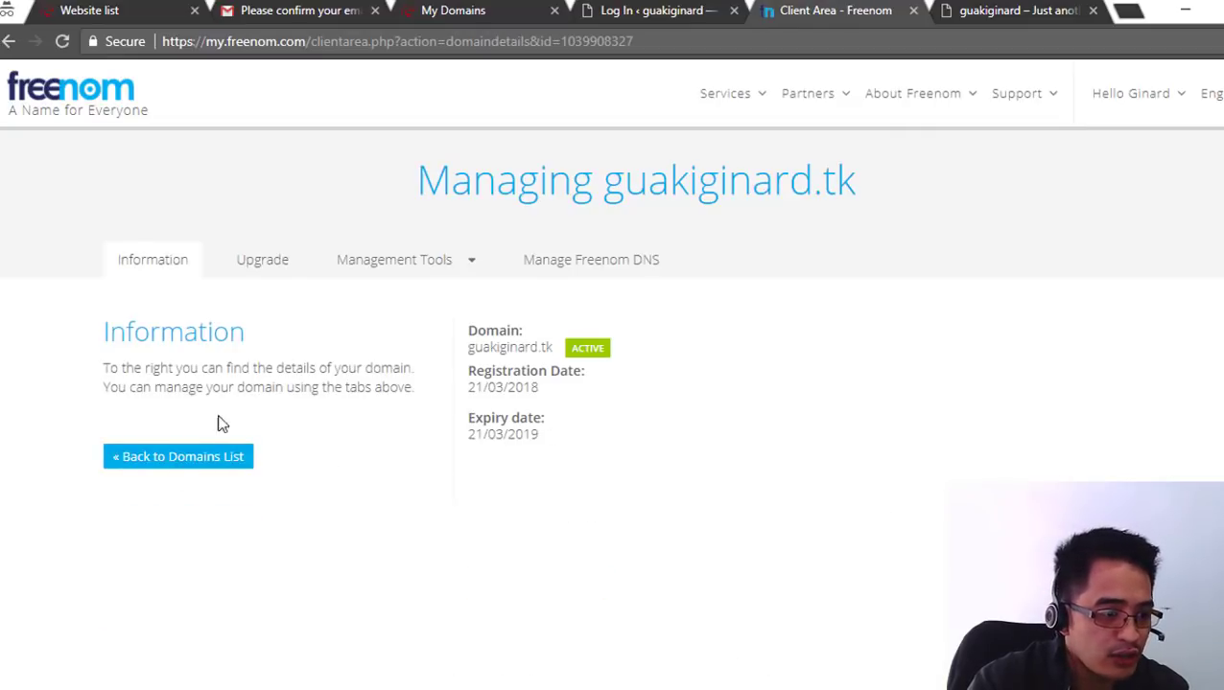
pyautogui.click(440, 265)
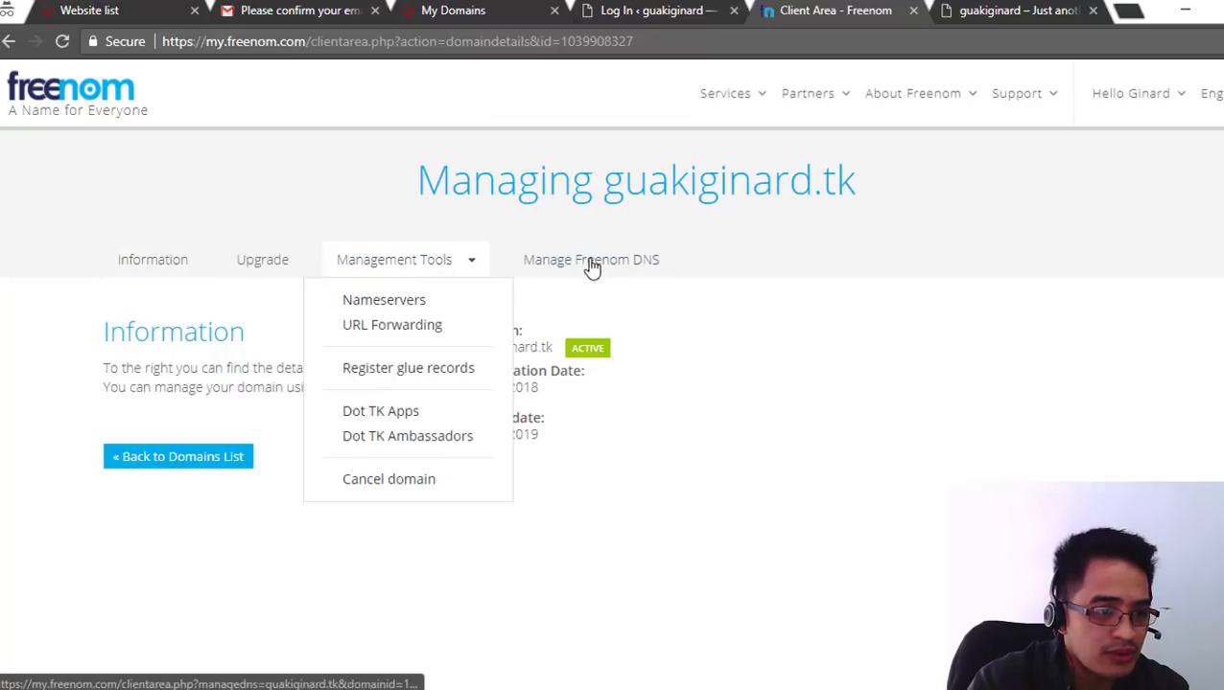
pyautogui.click(402, 305)
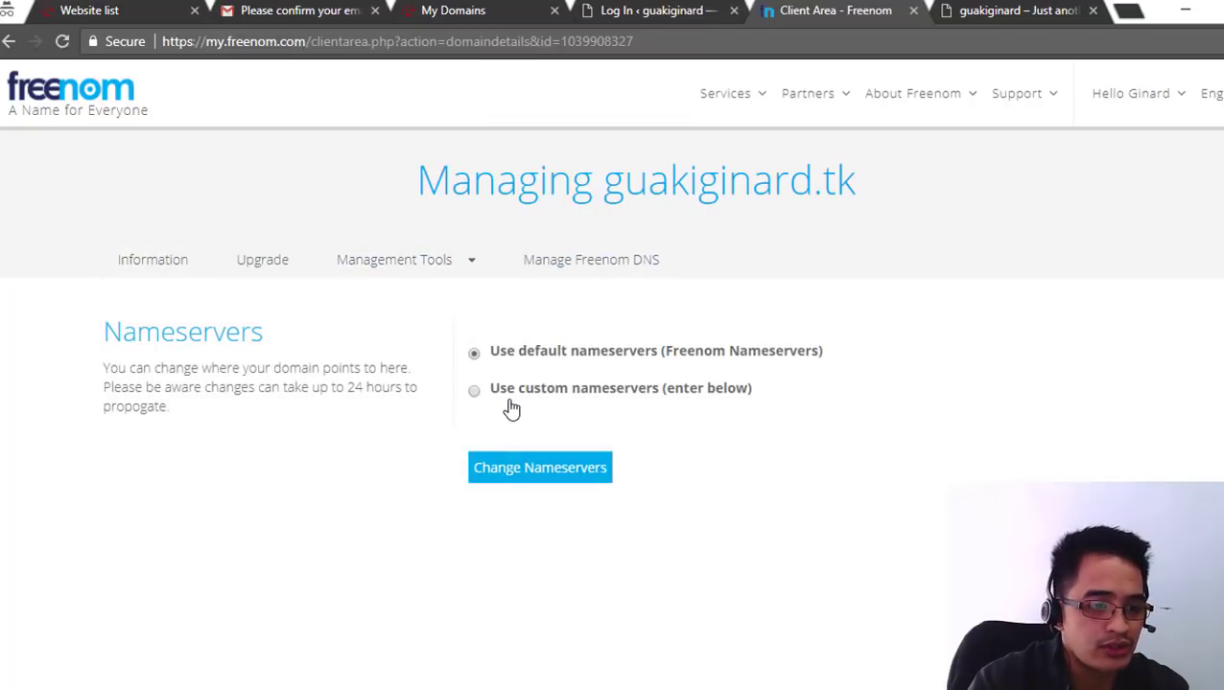
pyautogui.click(518, 393)
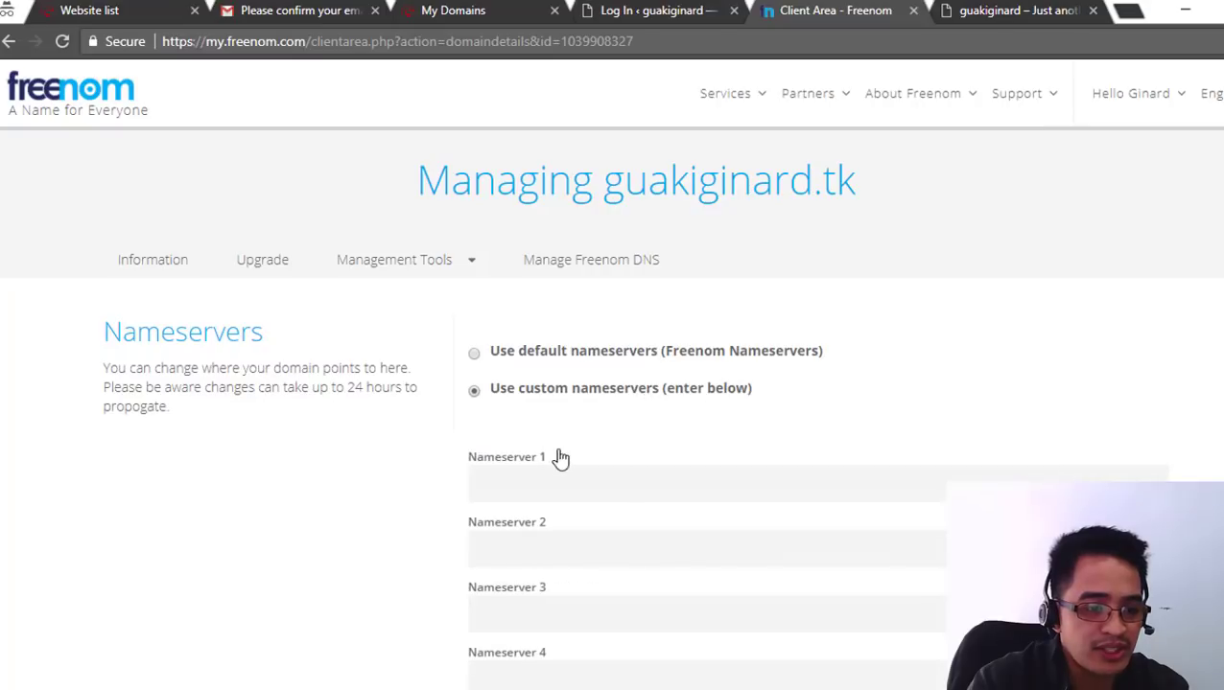
pyautogui.scroll(-1, 533, 458)
pyautogui.hotkey('ctrl', 'v')
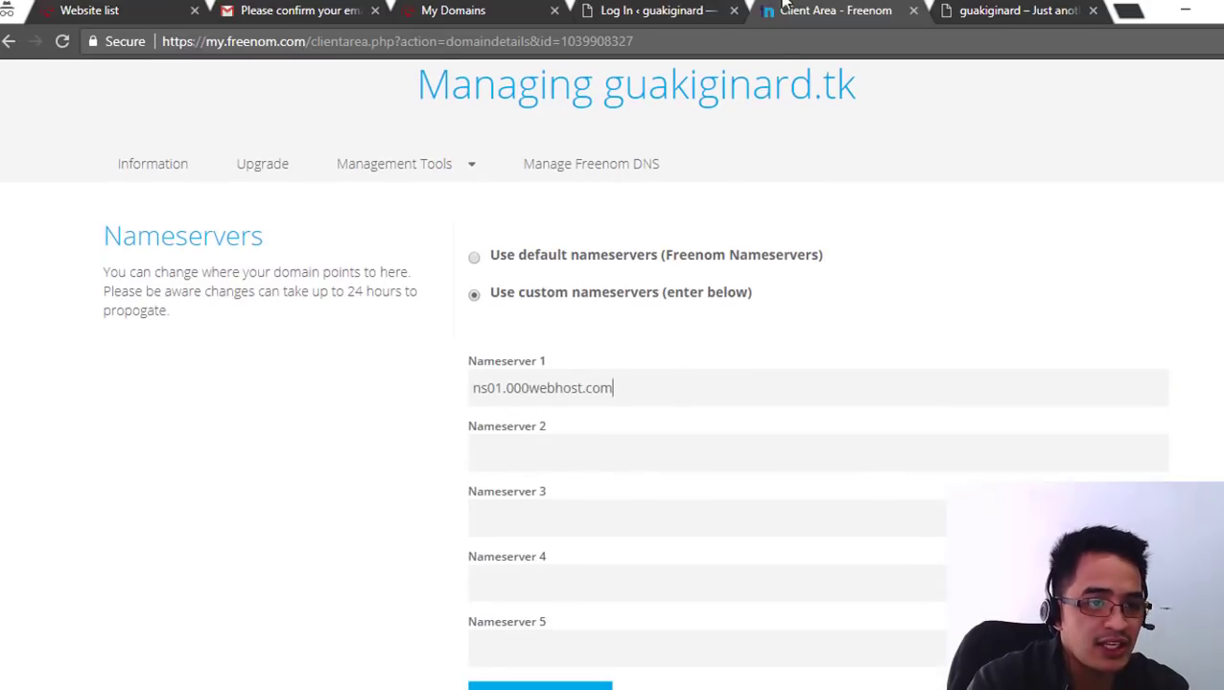
# - Add ns02.000webhost.com as Nameserver 2 and save the nameserver changes
pyautogui.click(451, 14)
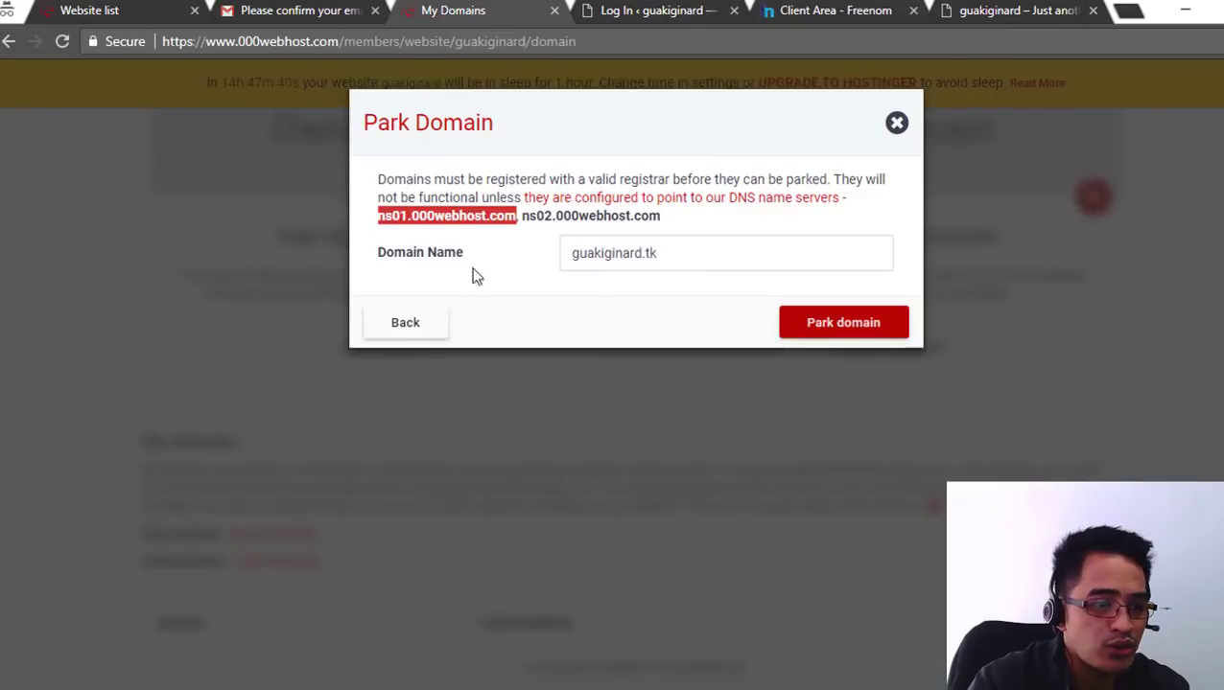
pyautogui.moveTo(661, 216); pyautogui.dragTo(522, 223)
pyautogui.hotkey('ctrl', 'c')
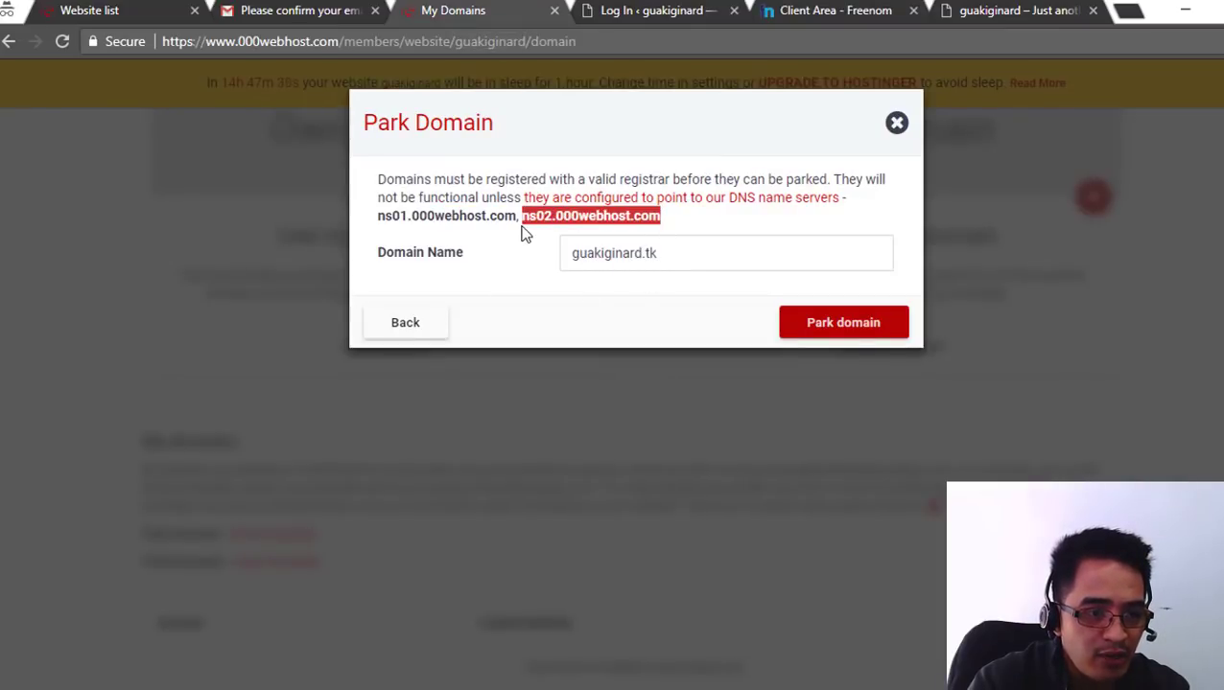
pyautogui.click(852, 13)
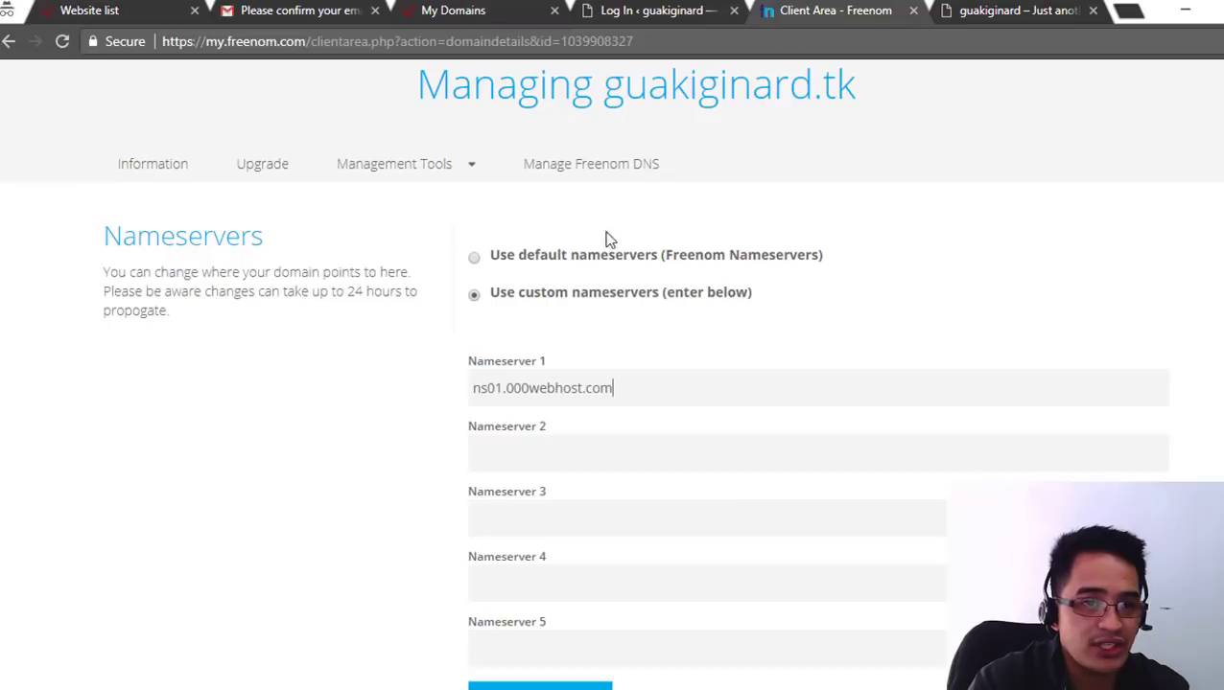
pyautogui.click(551, 458)
pyautogui.hotkey('ctrl', 'v')
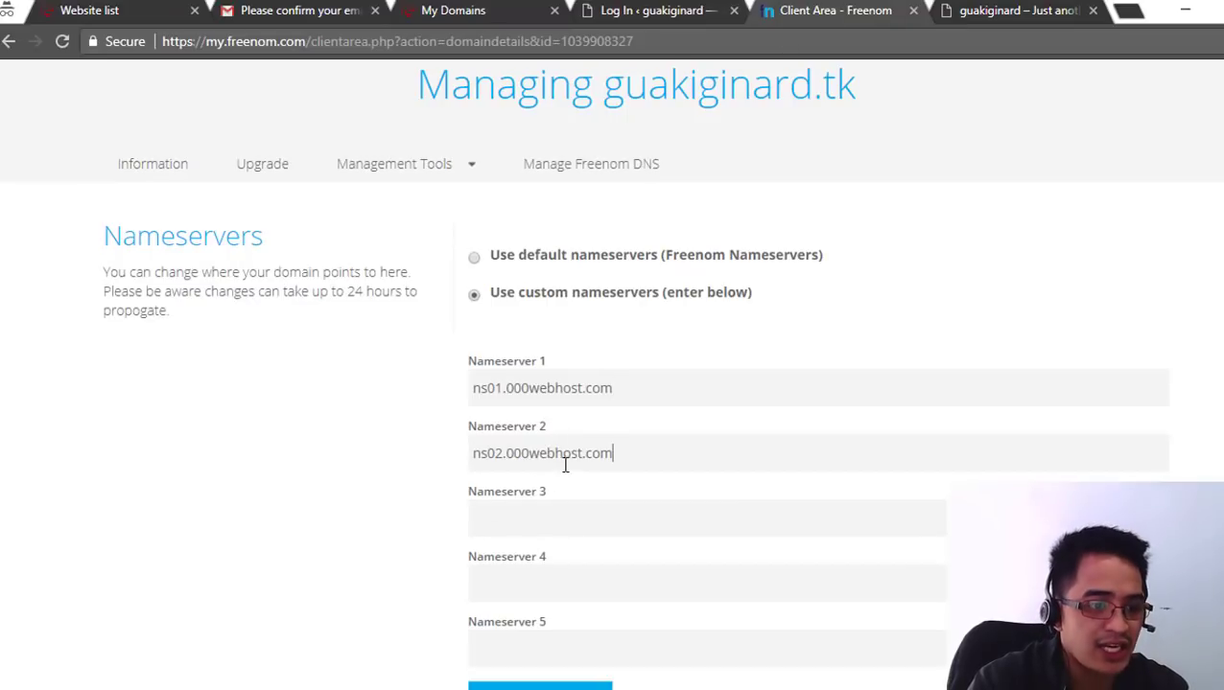
pyautogui.scroll(-3, 568, 460)
pyautogui.click(546, 413)
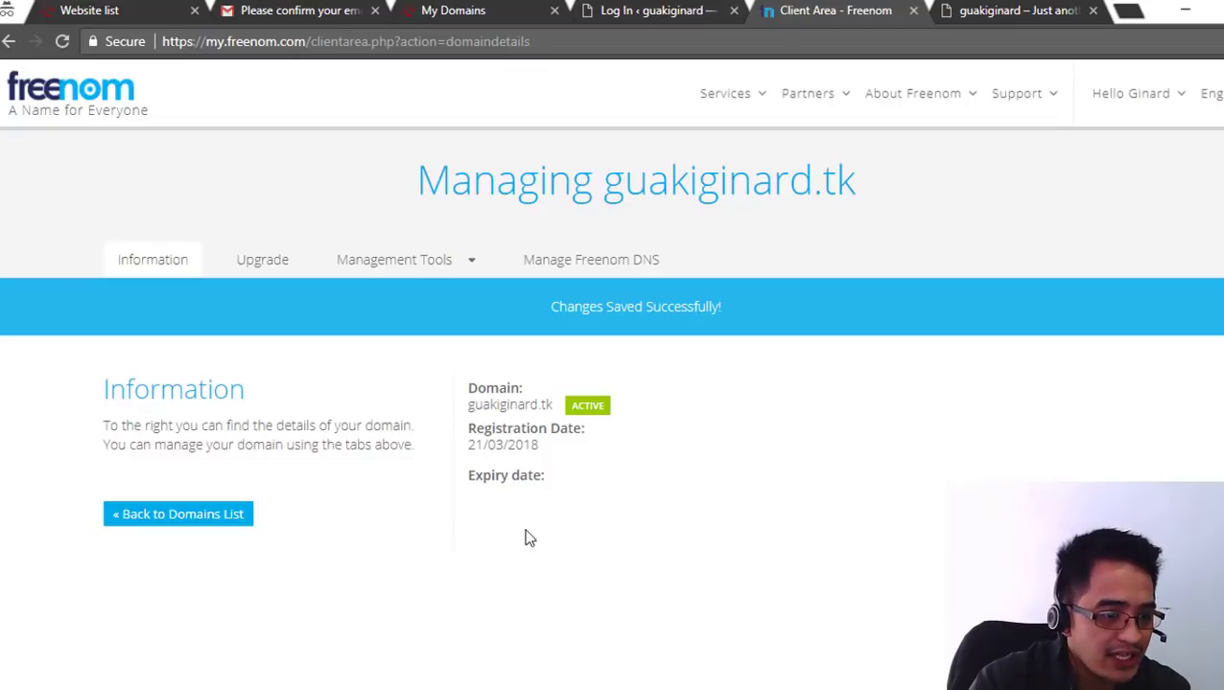
# - Park guakiginard.tk on the 000webhost site and check it under My domains
pyautogui.click(459, 11)
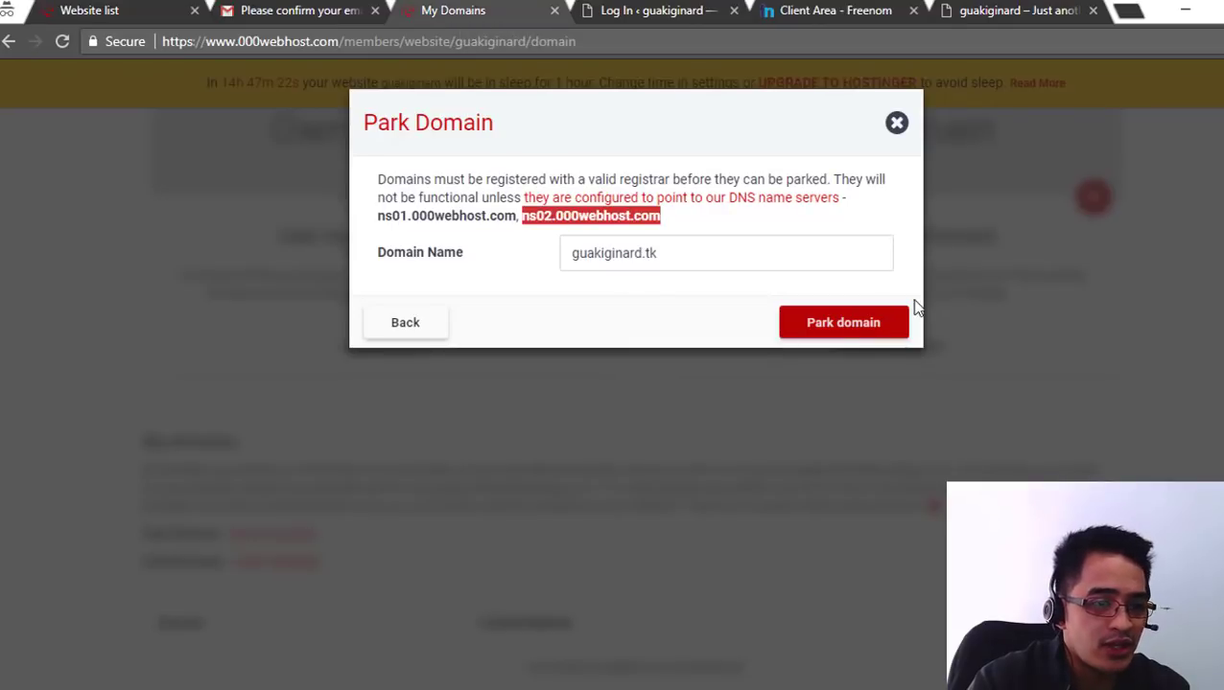
pyautogui.click(844, 329)
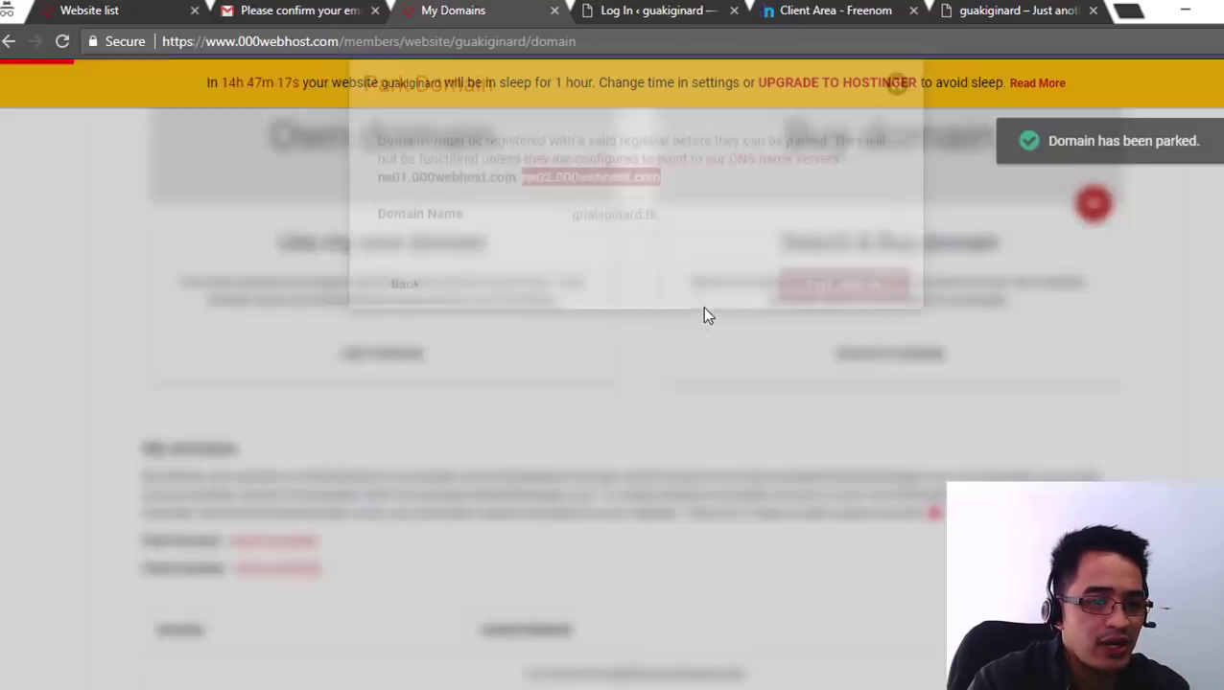
pyautogui.scroll(-2, 594, 412)
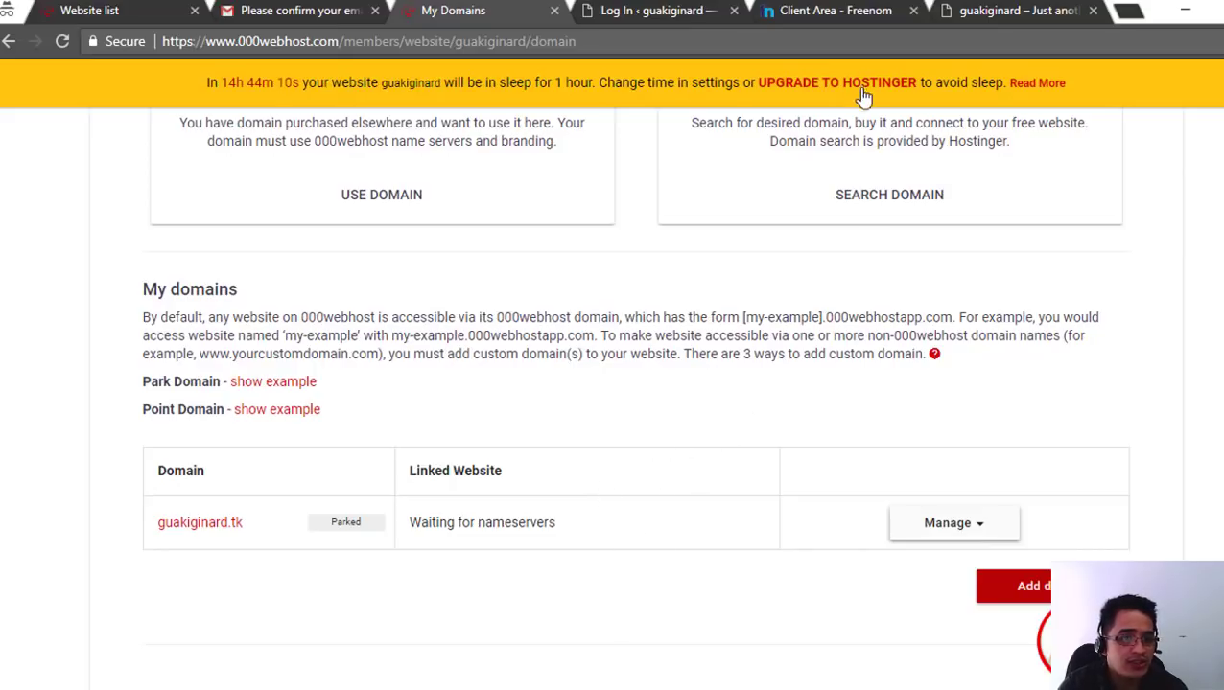
# - Check Freenom's saved nameservers NS01 and NS02.000WEBHOST.COM and the 24-hour propagation note
pyautogui.click(818, 12)
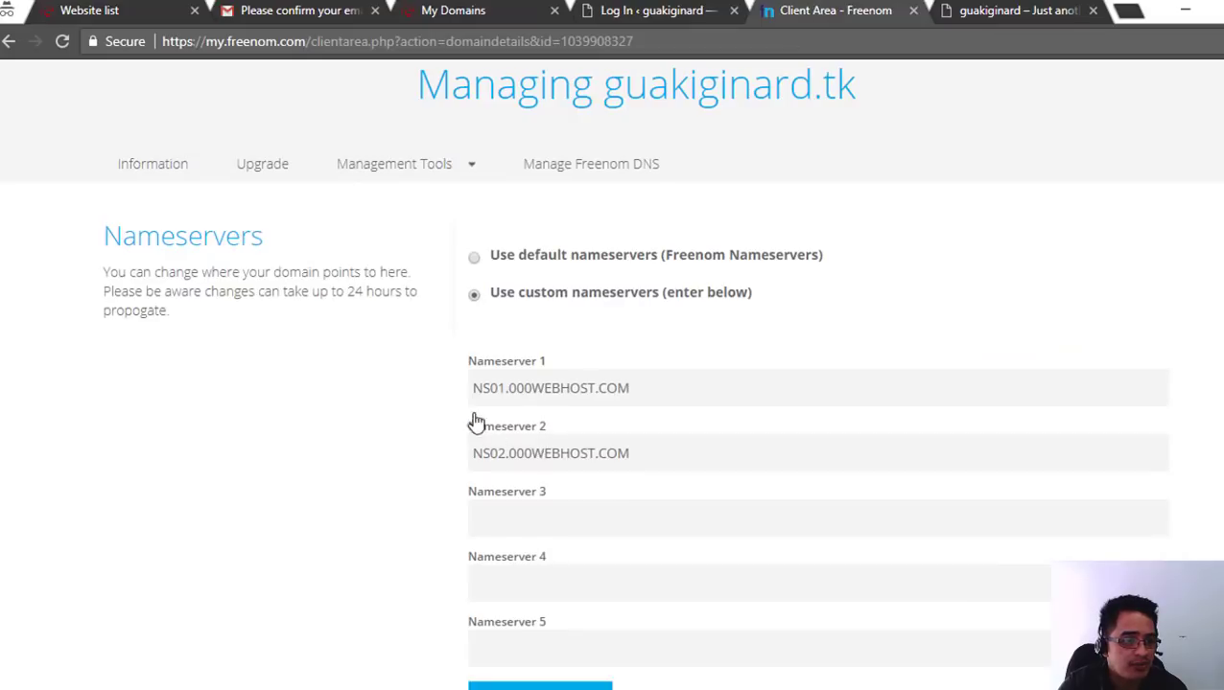
pyautogui.moveTo(499, 391); pyautogui.dragTo(508, 389)
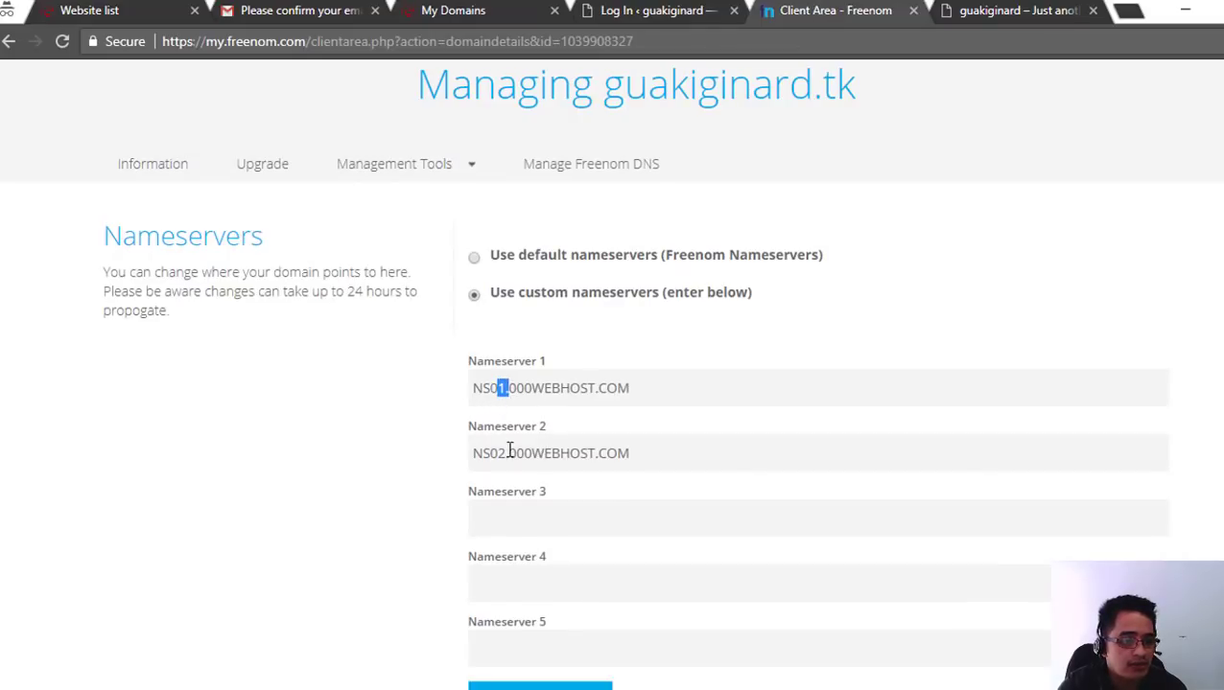
pyautogui.moveTo(498, 453); pyautogui.dragTo(533, 454)
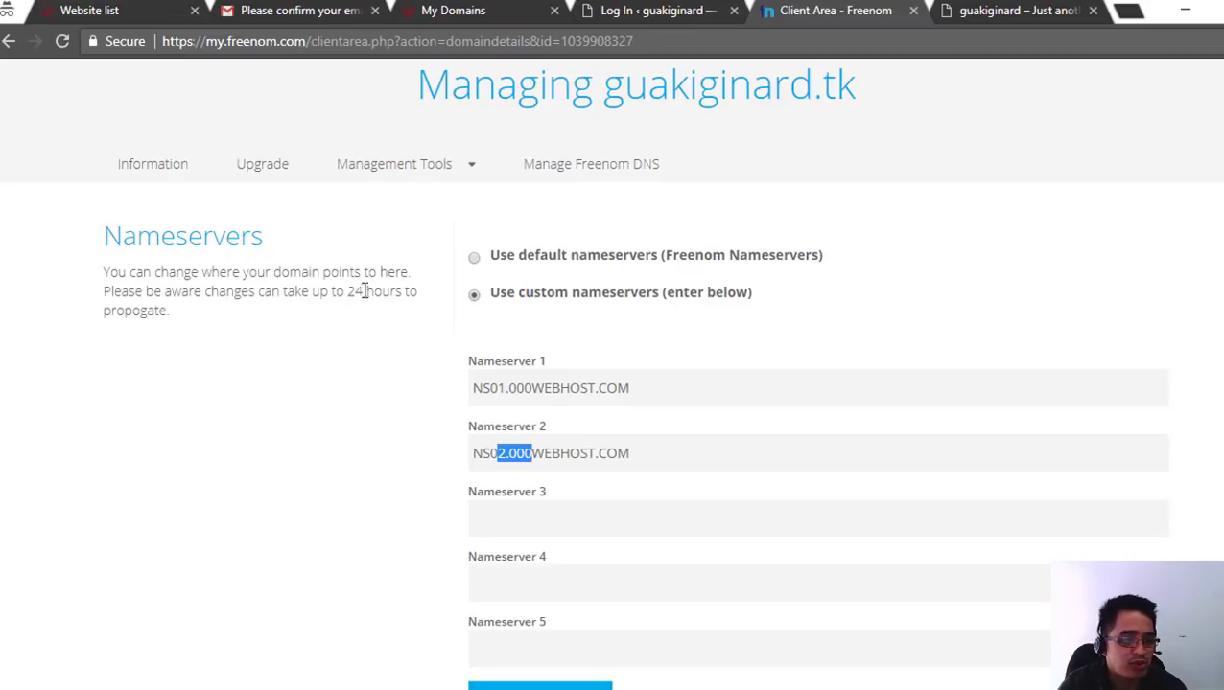
pyautogui.moveTo(347, 294); pyautogui.dragTo(404, 289)
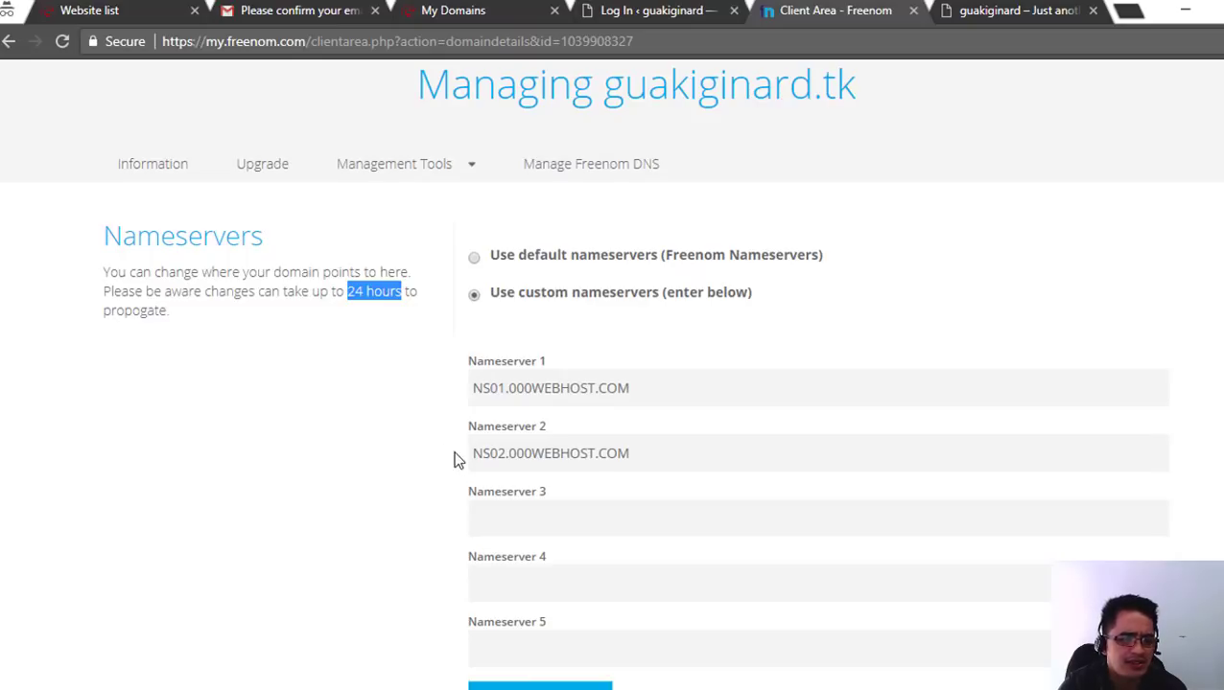
pyautogui.scroll(-1, 576, 441)
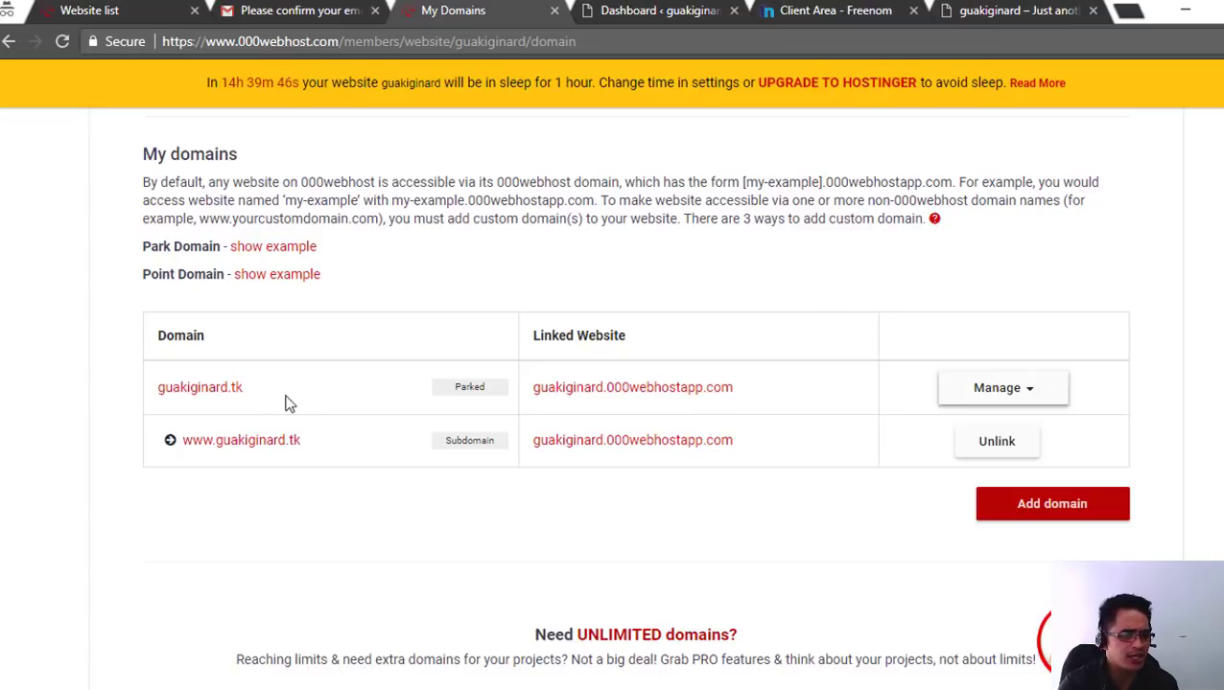
pyautogui.rightClick(212, 395)
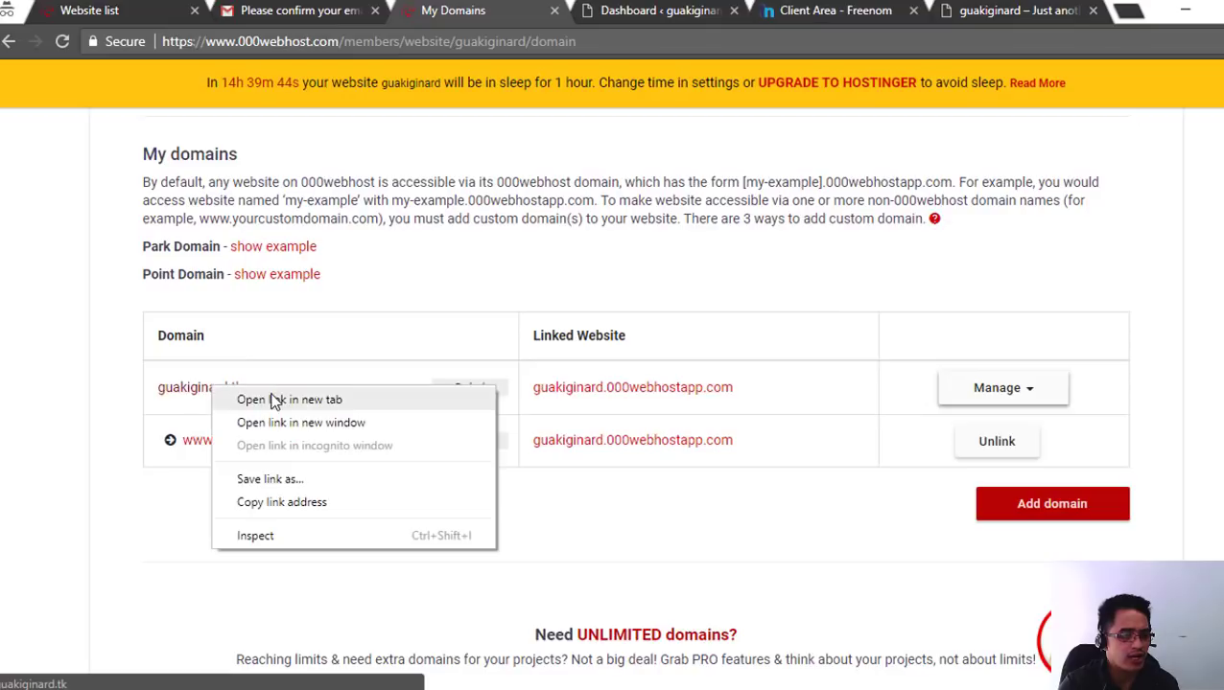
pyautogui.click(273, 401)
pyautogui.rightClick(254, 444)
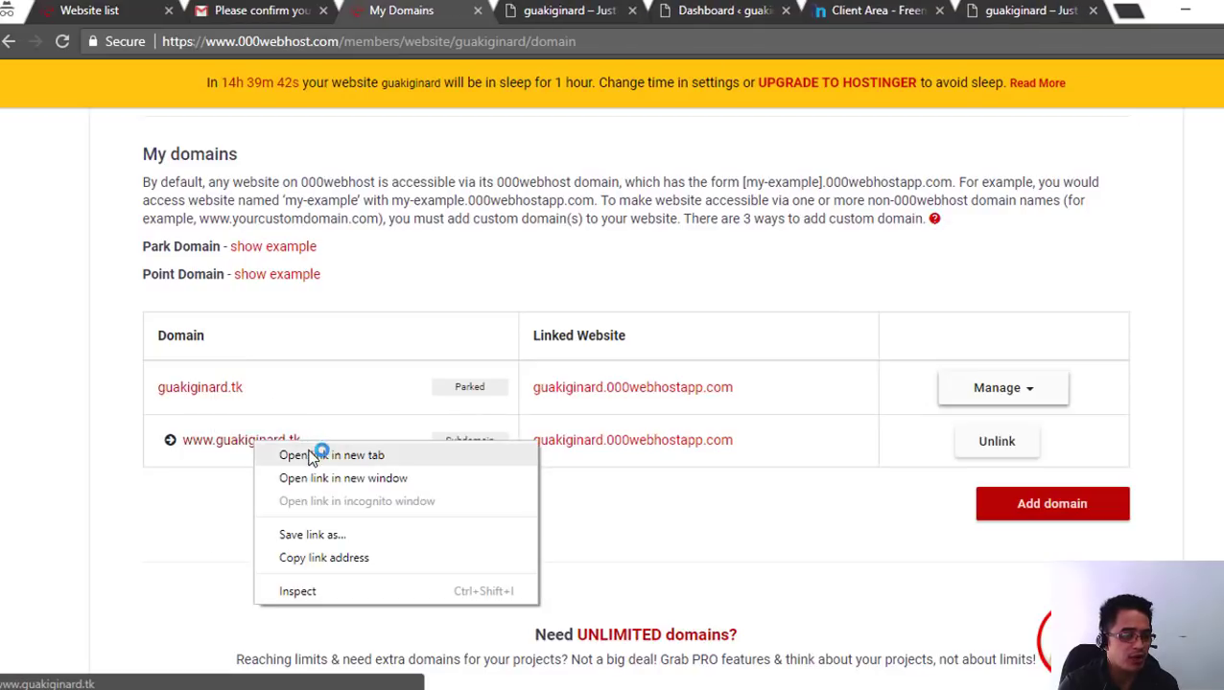
pyautogui.click(310, 458)
pyautogui.hotkey('ctrl', 'Tab')
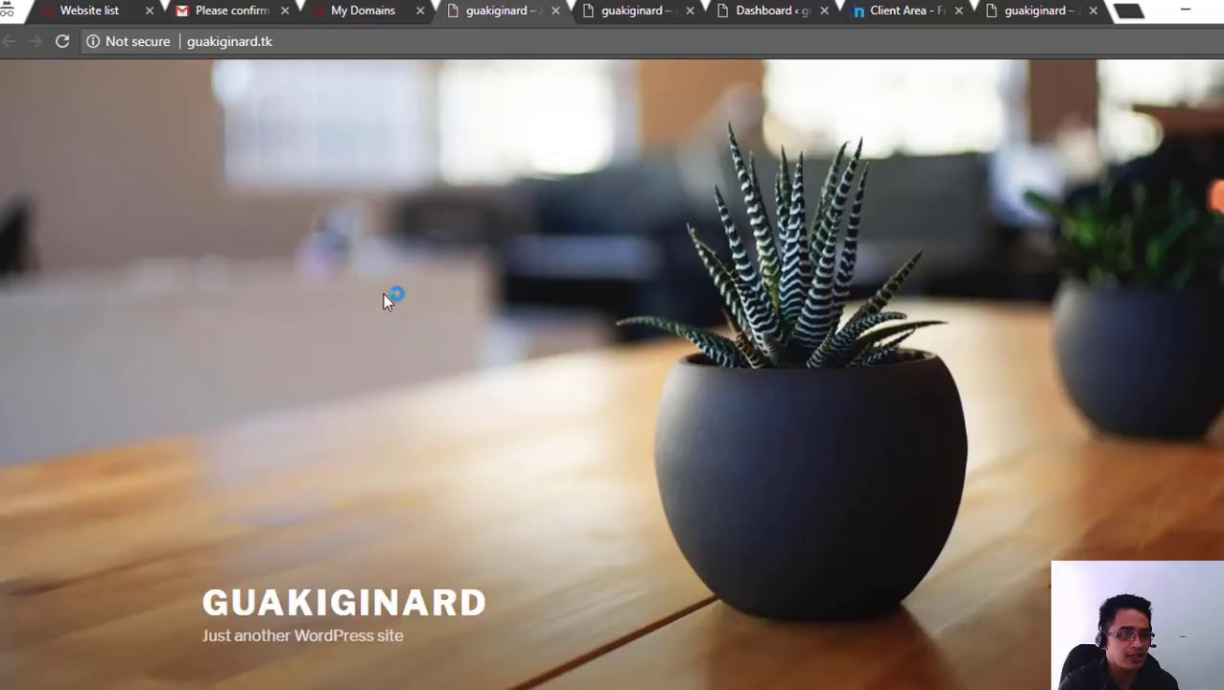
pyautogui.click(597, 9)
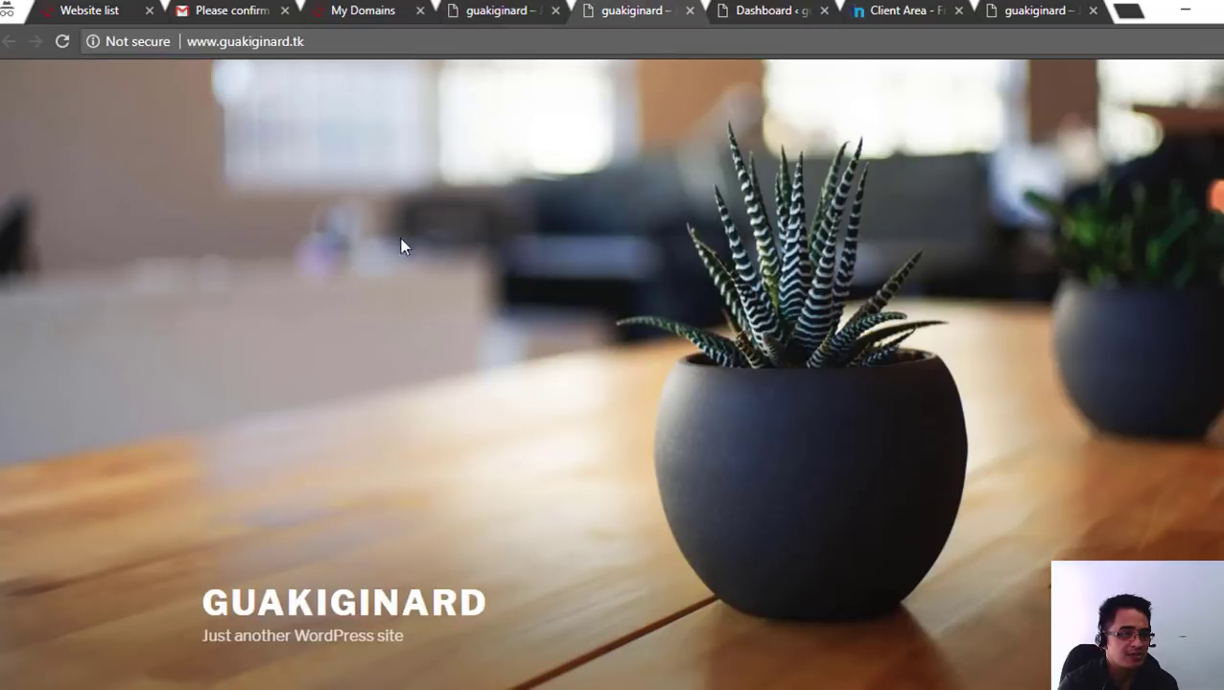
pyautogui.scroll(-4, 695, 309)
pyautogui.hotkey('alt', 'Tab')
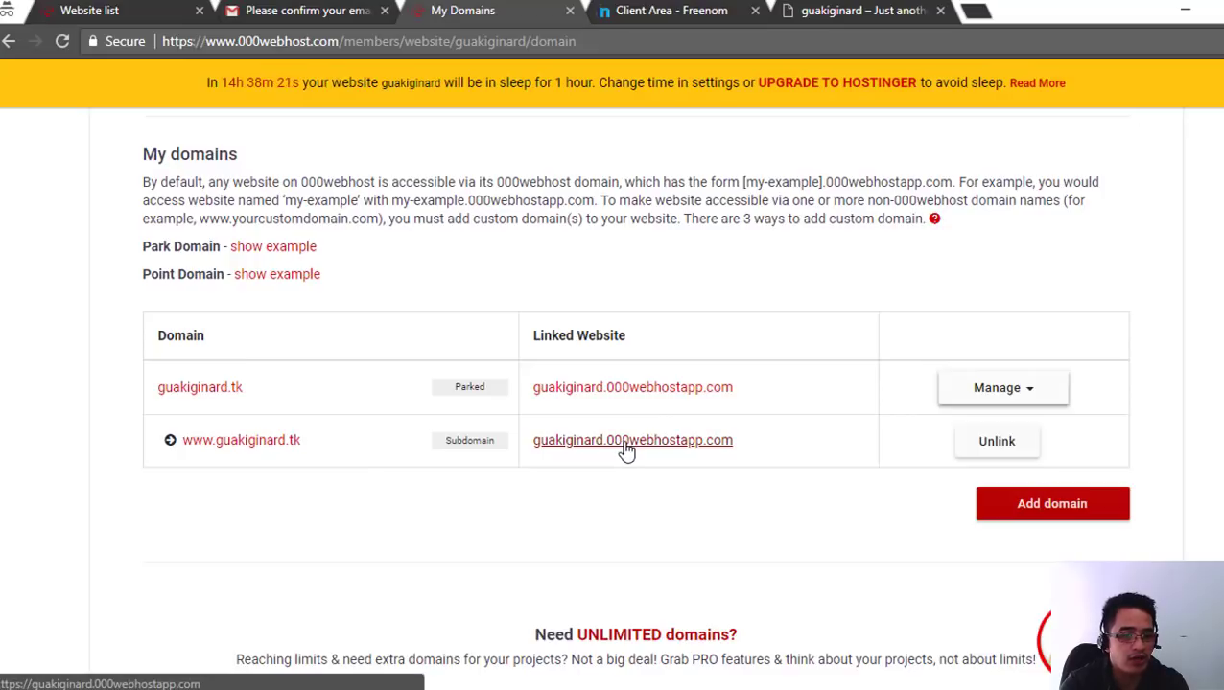
# - Open guakiginard.000webhostapp.com/wp-admin to load the WordPress admin login page
pyautogui.click(646, 391)
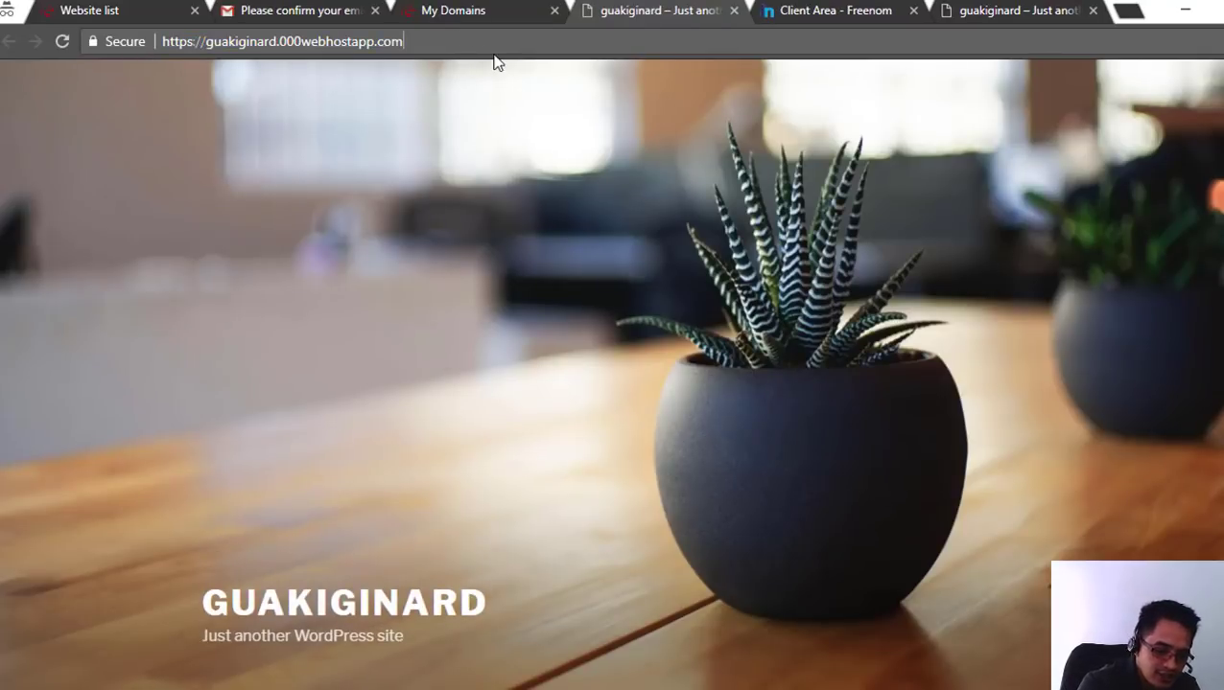
pyautogui.write('/wp-admin')
pyautogui.press('Return')
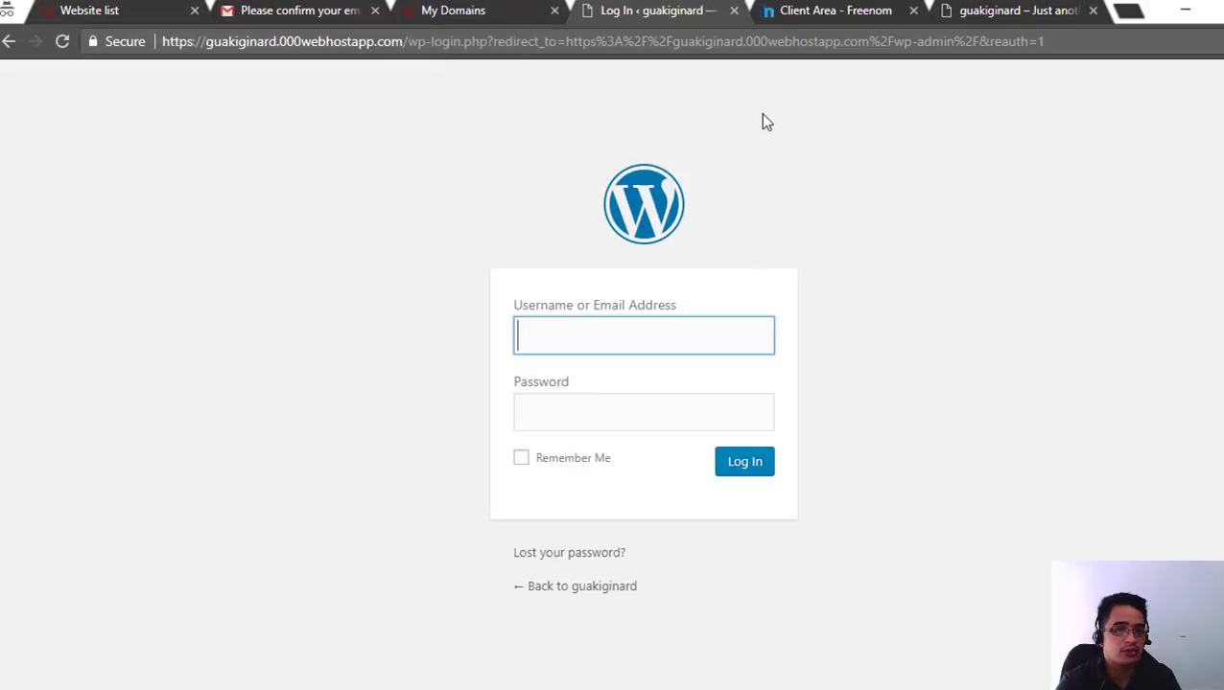
# - Back in My domains, open guakiginard.tk to check the WordPress site loads
pyautogui.hotkey('ctrl', 'shift', 'Tab')
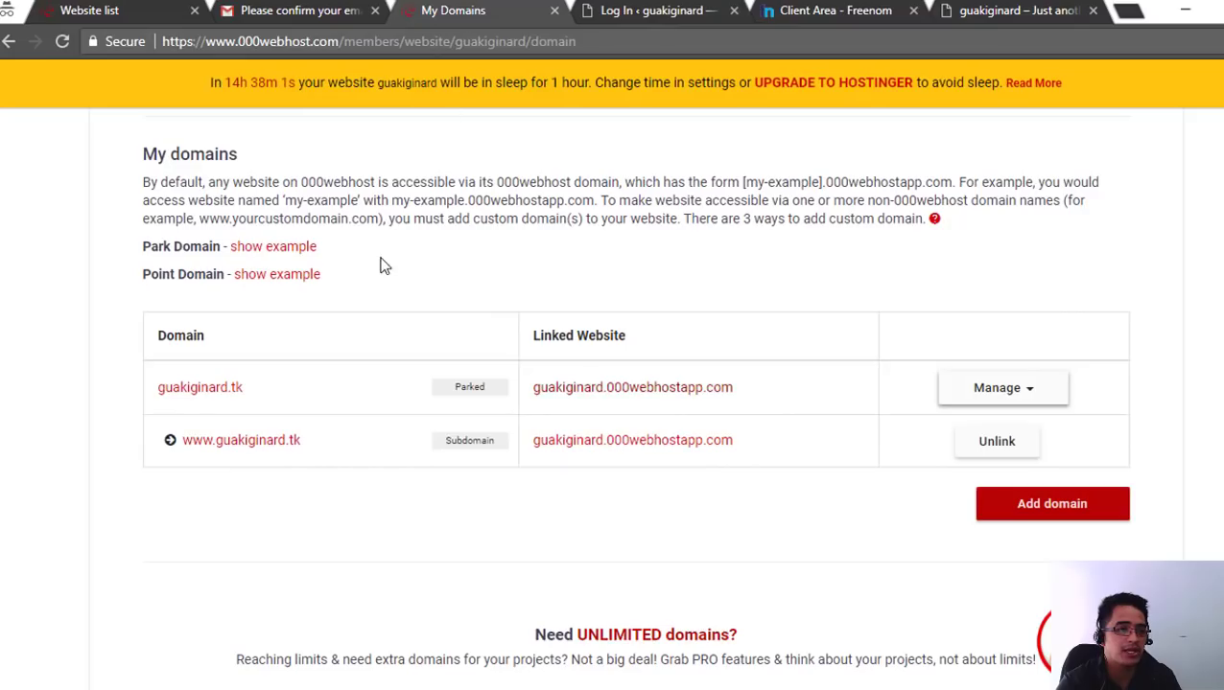
pyautogui.moveTo(265, 398); pyautogui.dragTo(161, 406)
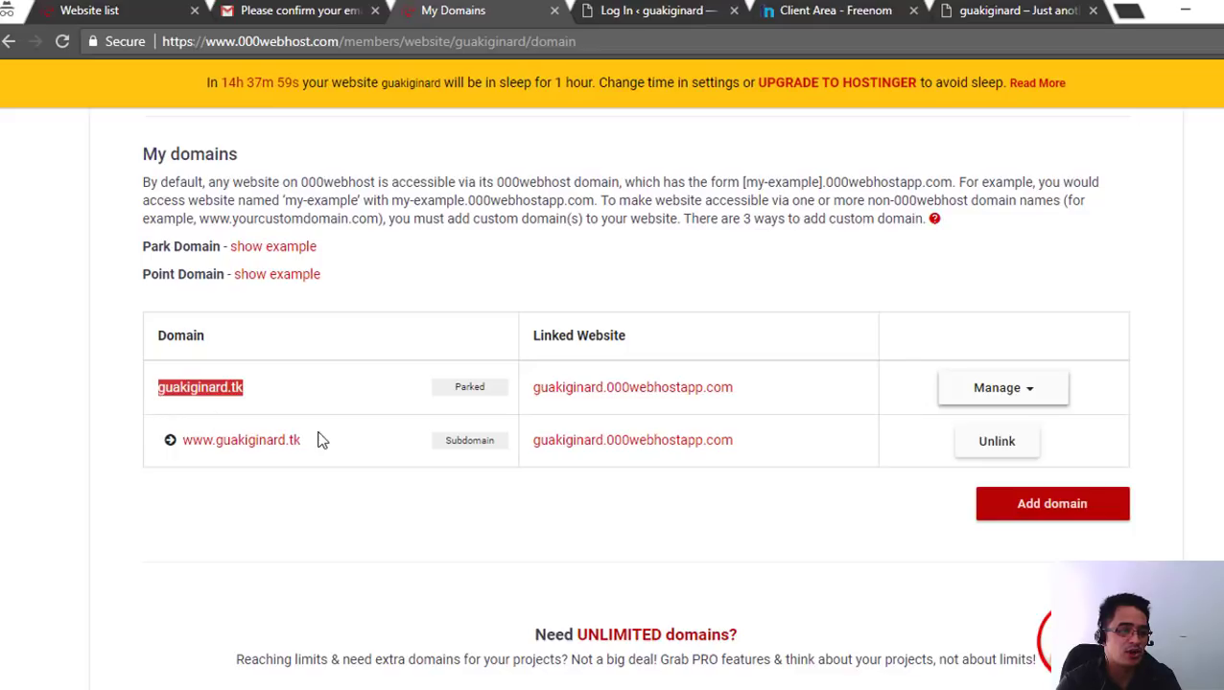
pyautogui.moveTo(335, 453); pyautogui.dragTo(191, 442)
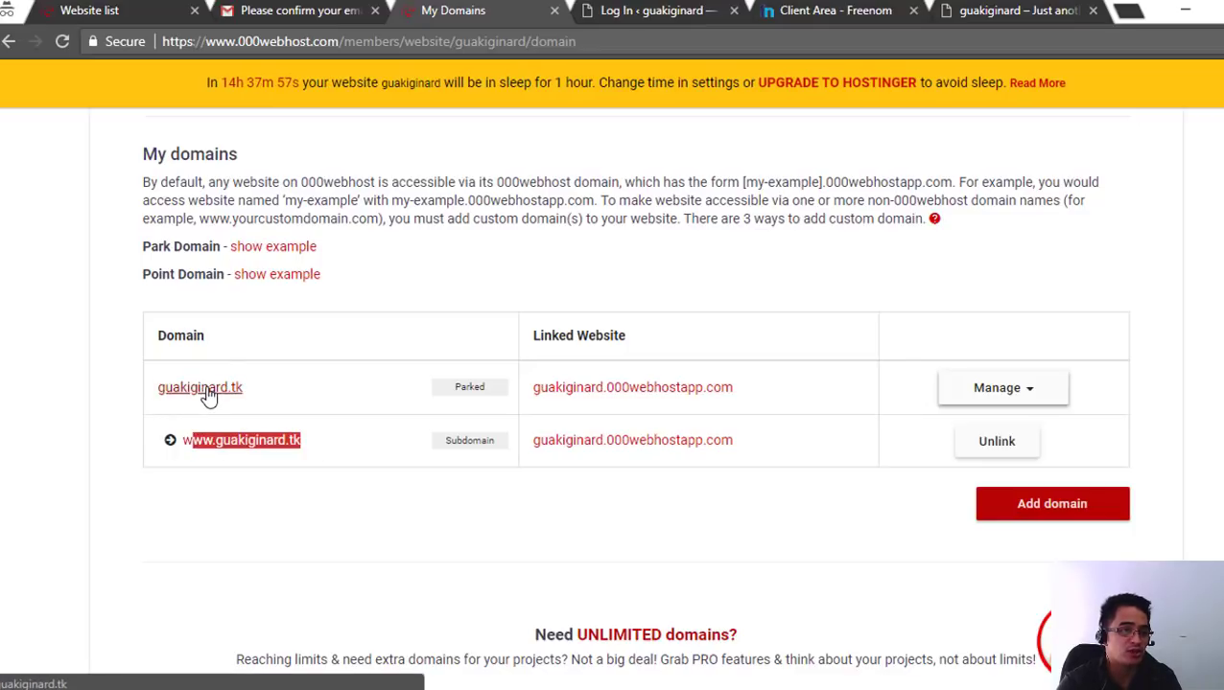
pyautogui.click(207, 398)
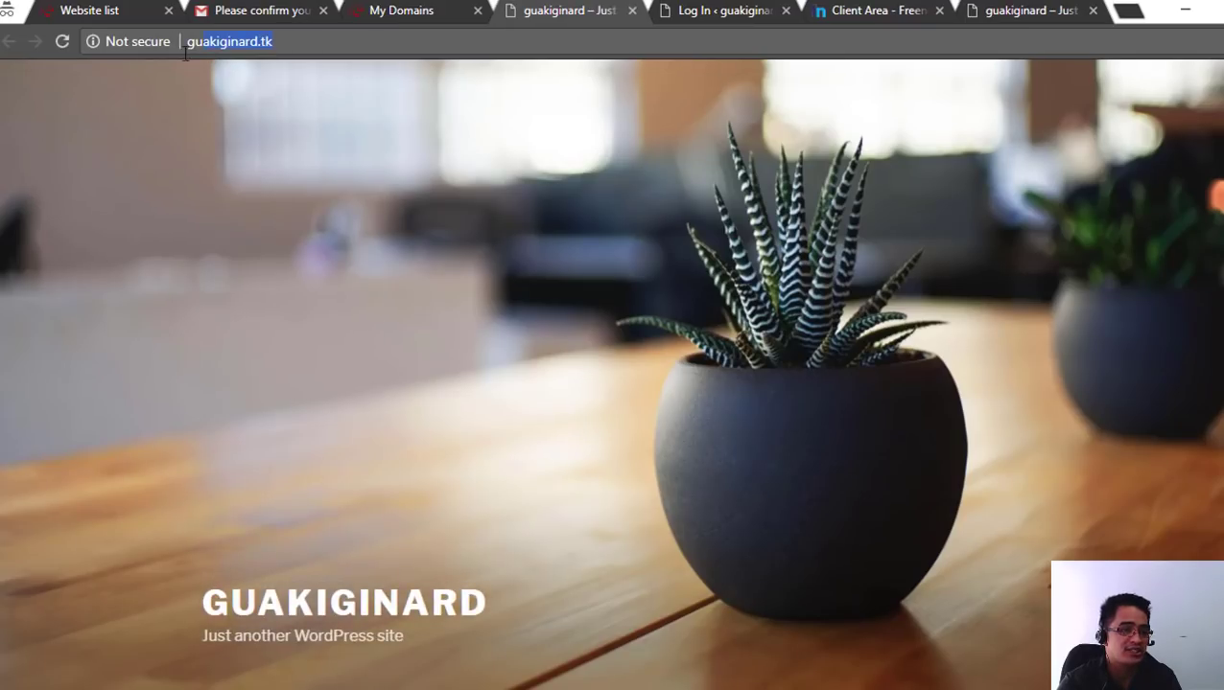